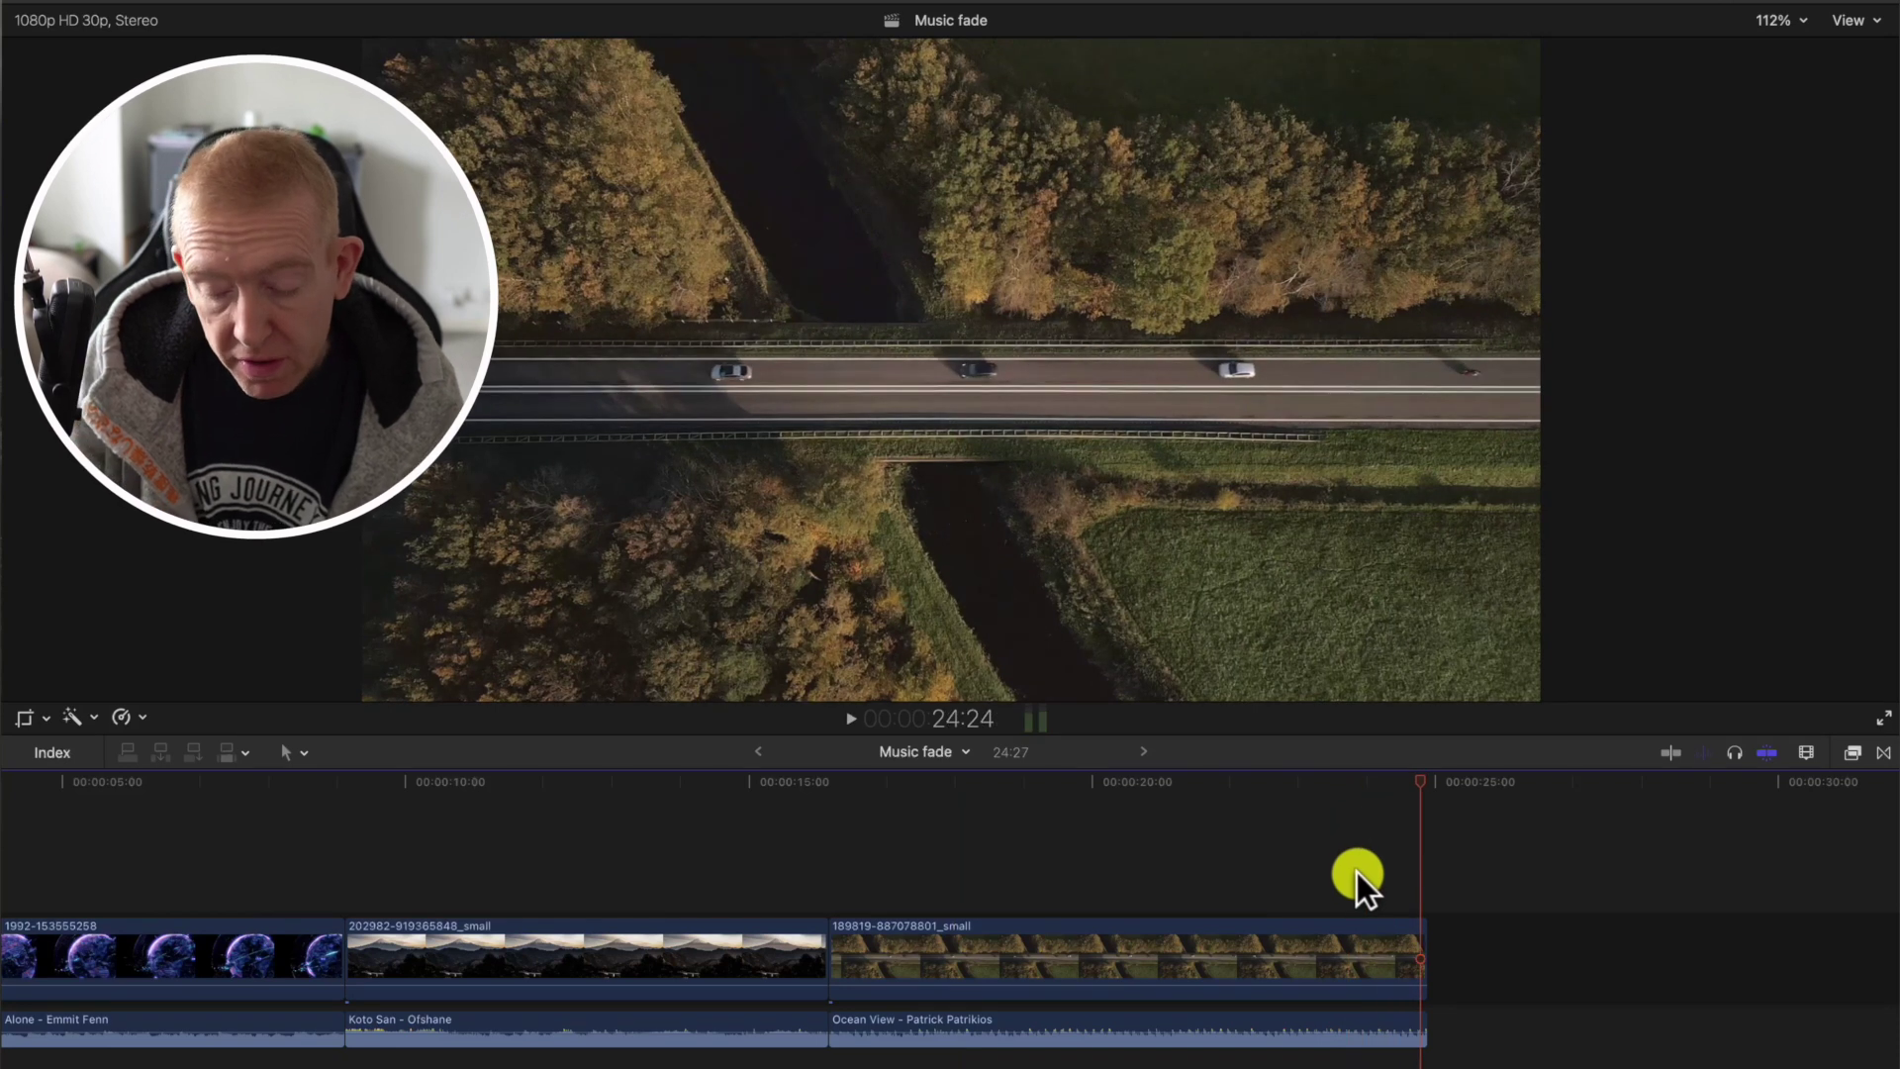
Step: Review the project ending and zoom into the last clip near the Ocean View music's end
click(1383, 851)
key(space)
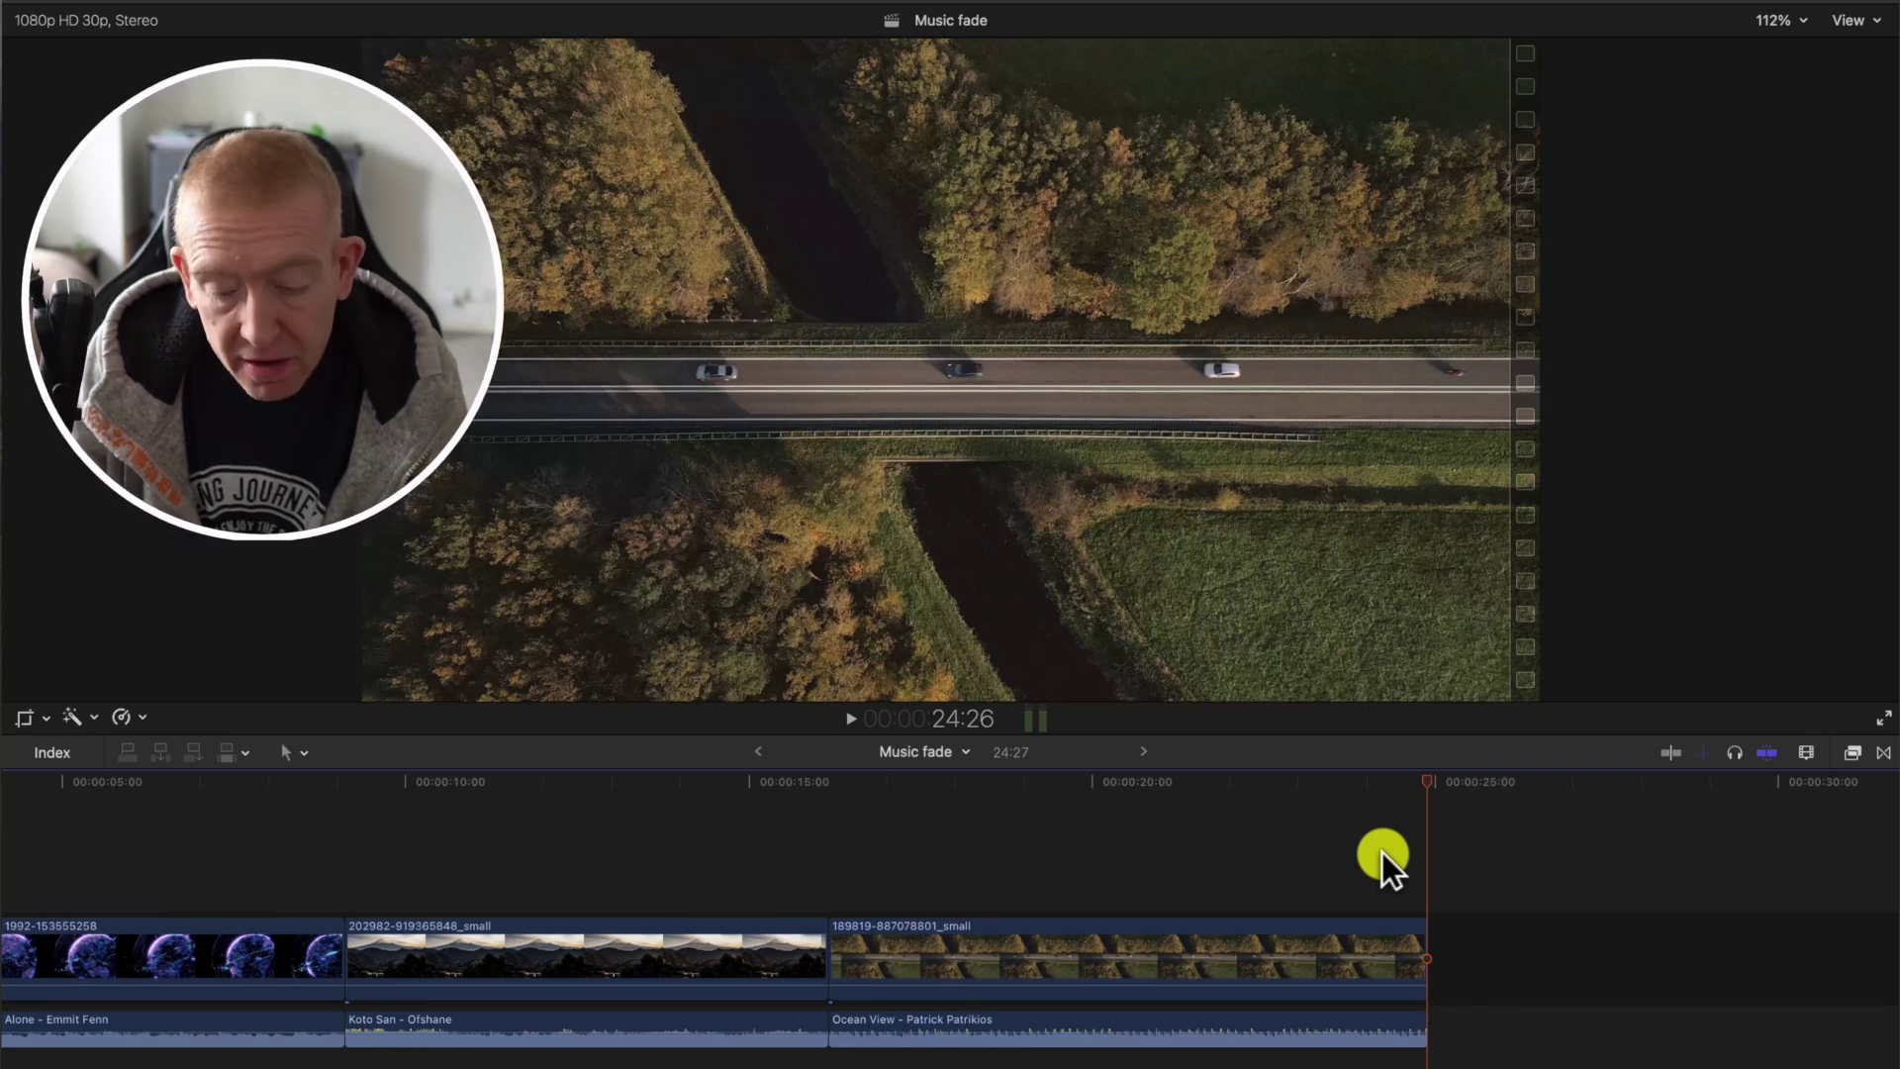
key(super+equal)
click(1298, 871)
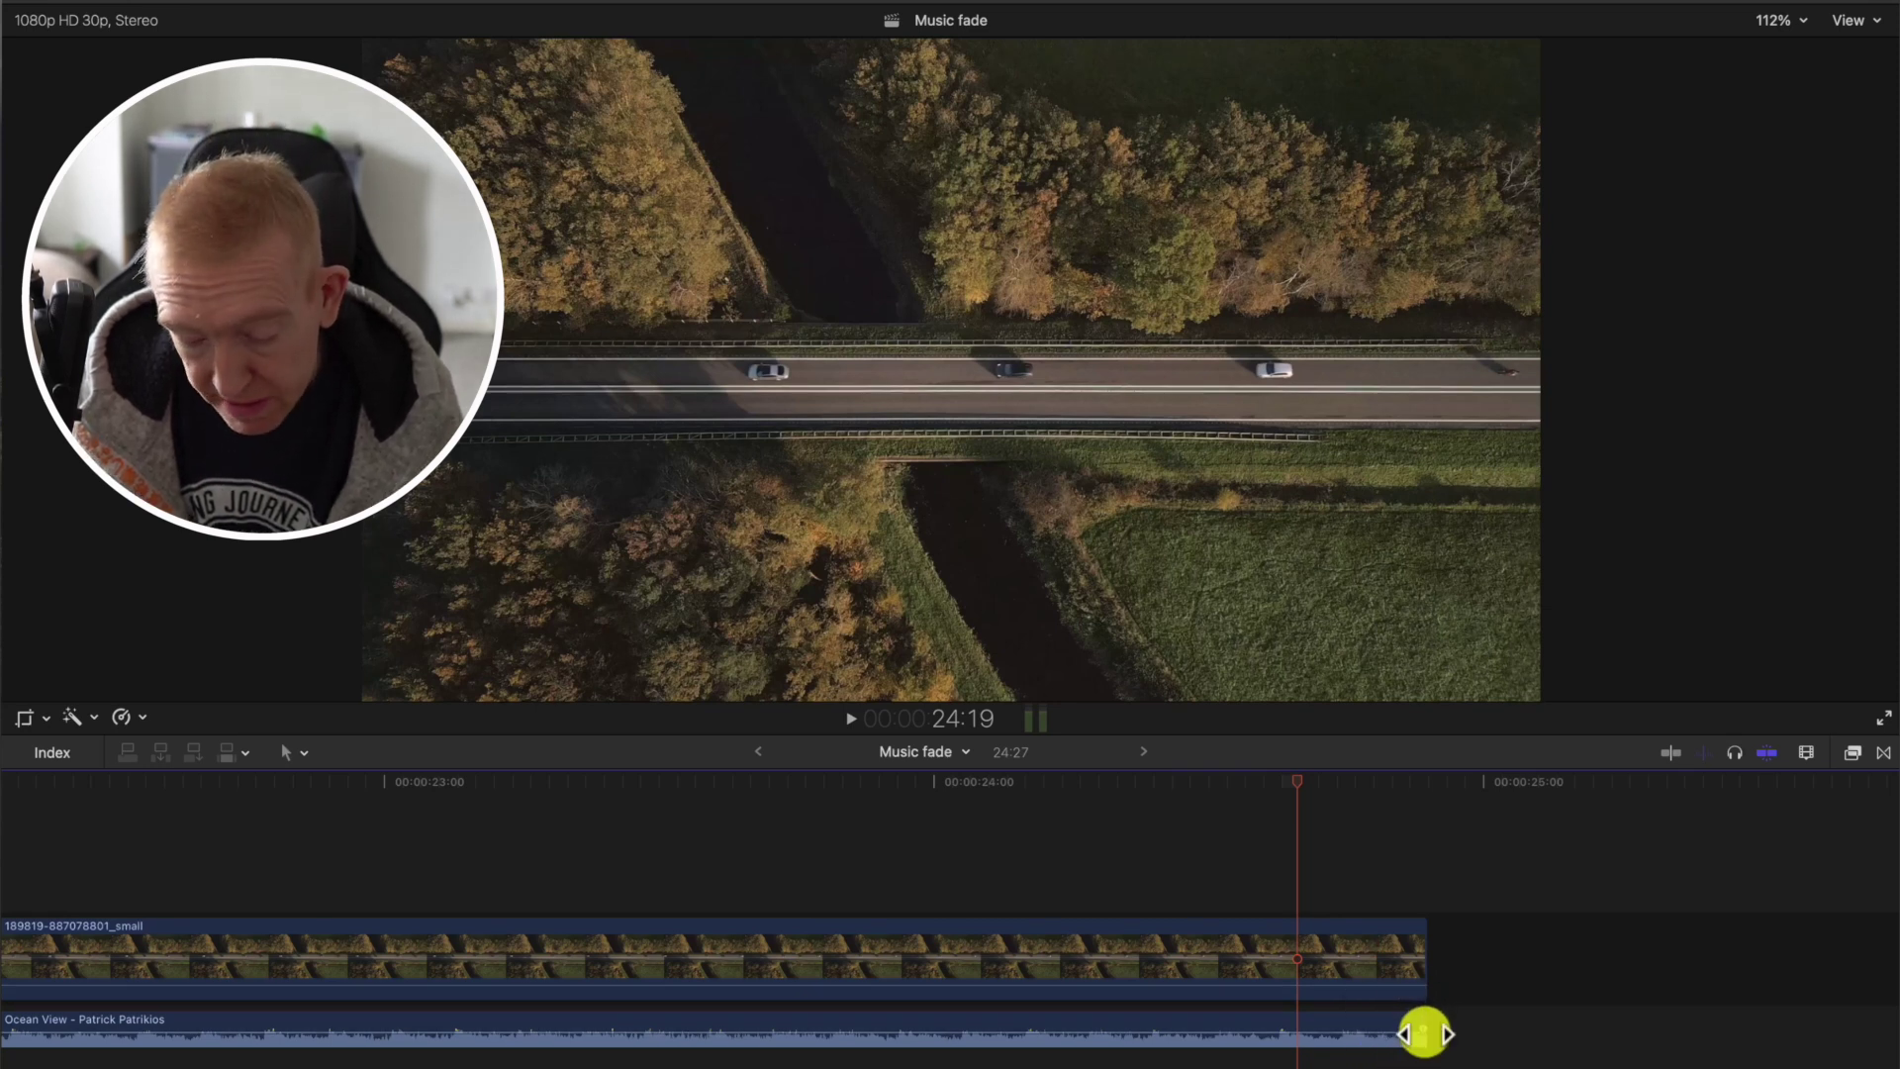
Step: Drag the Ocean View music's fade handle leftward to create a fade-out and hear it
drag(1423, 1029, 1424, 1036)
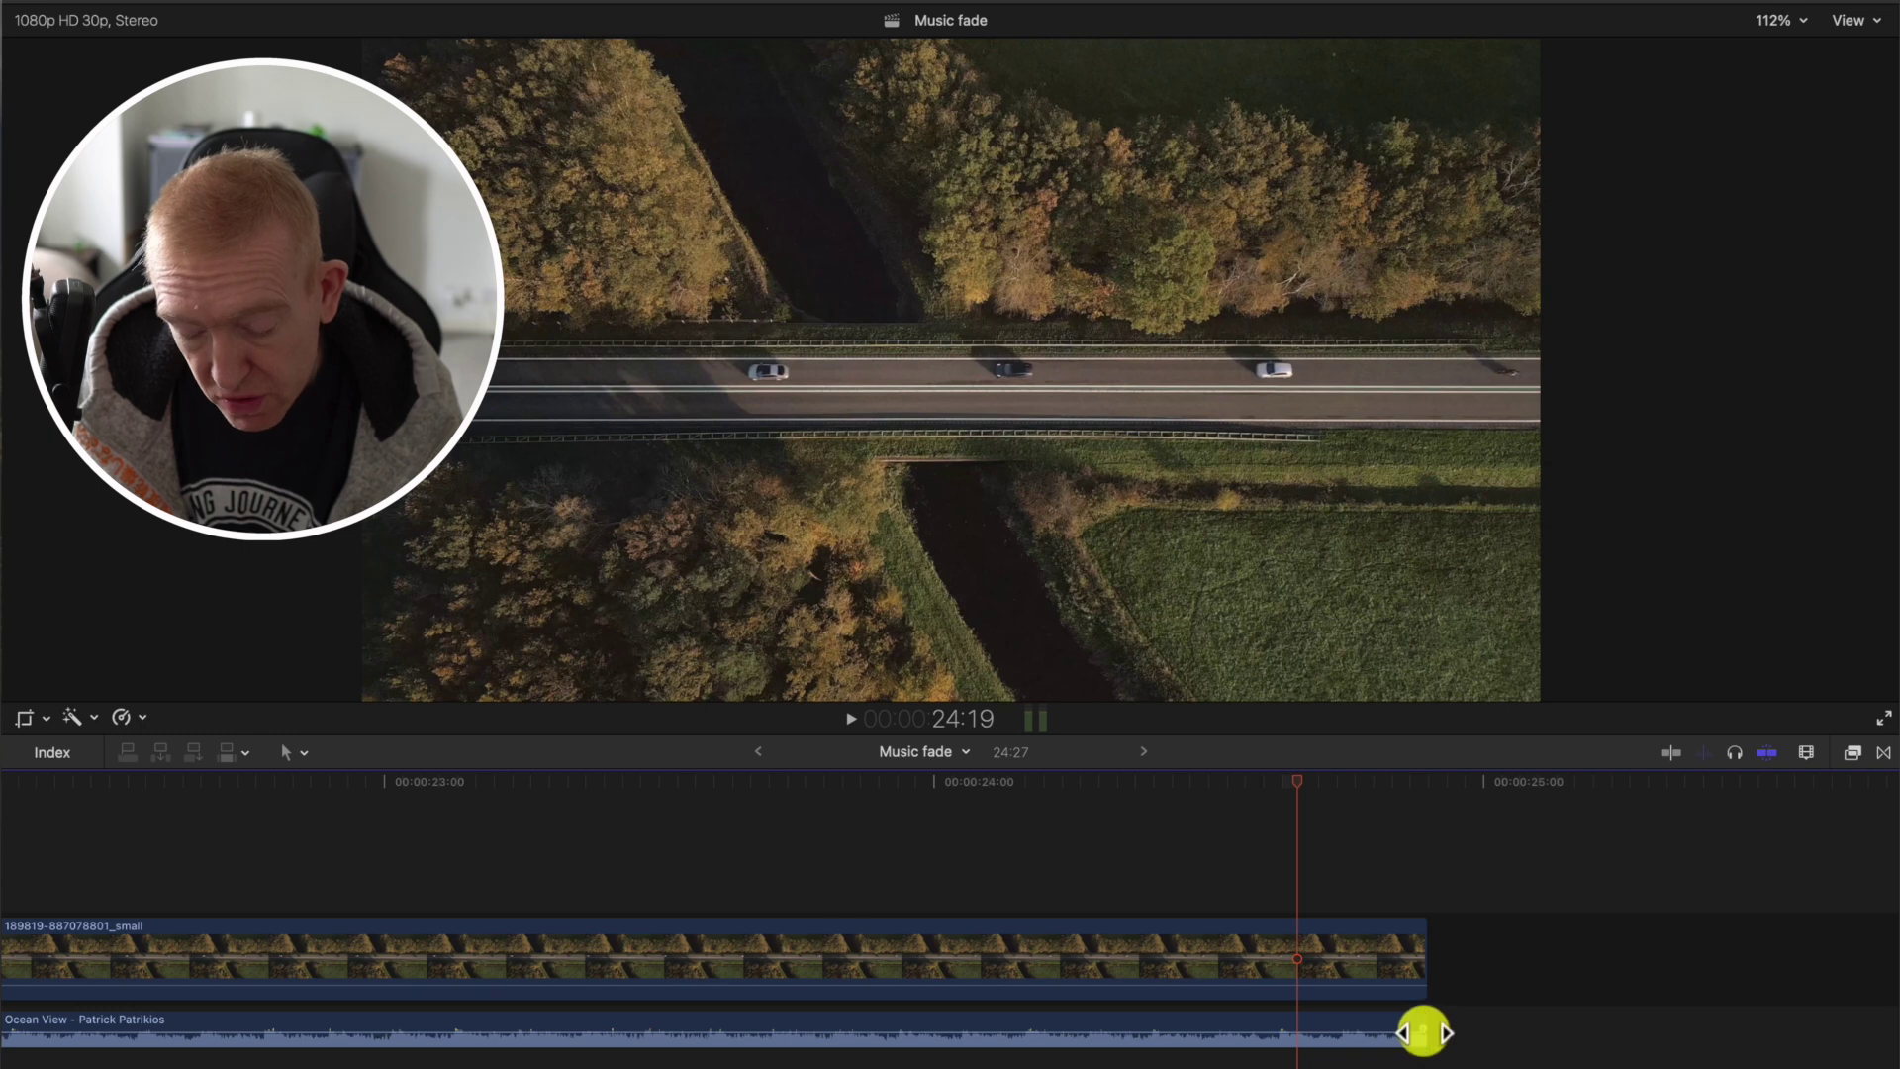
drag(1425, 1033, 918, 1039)
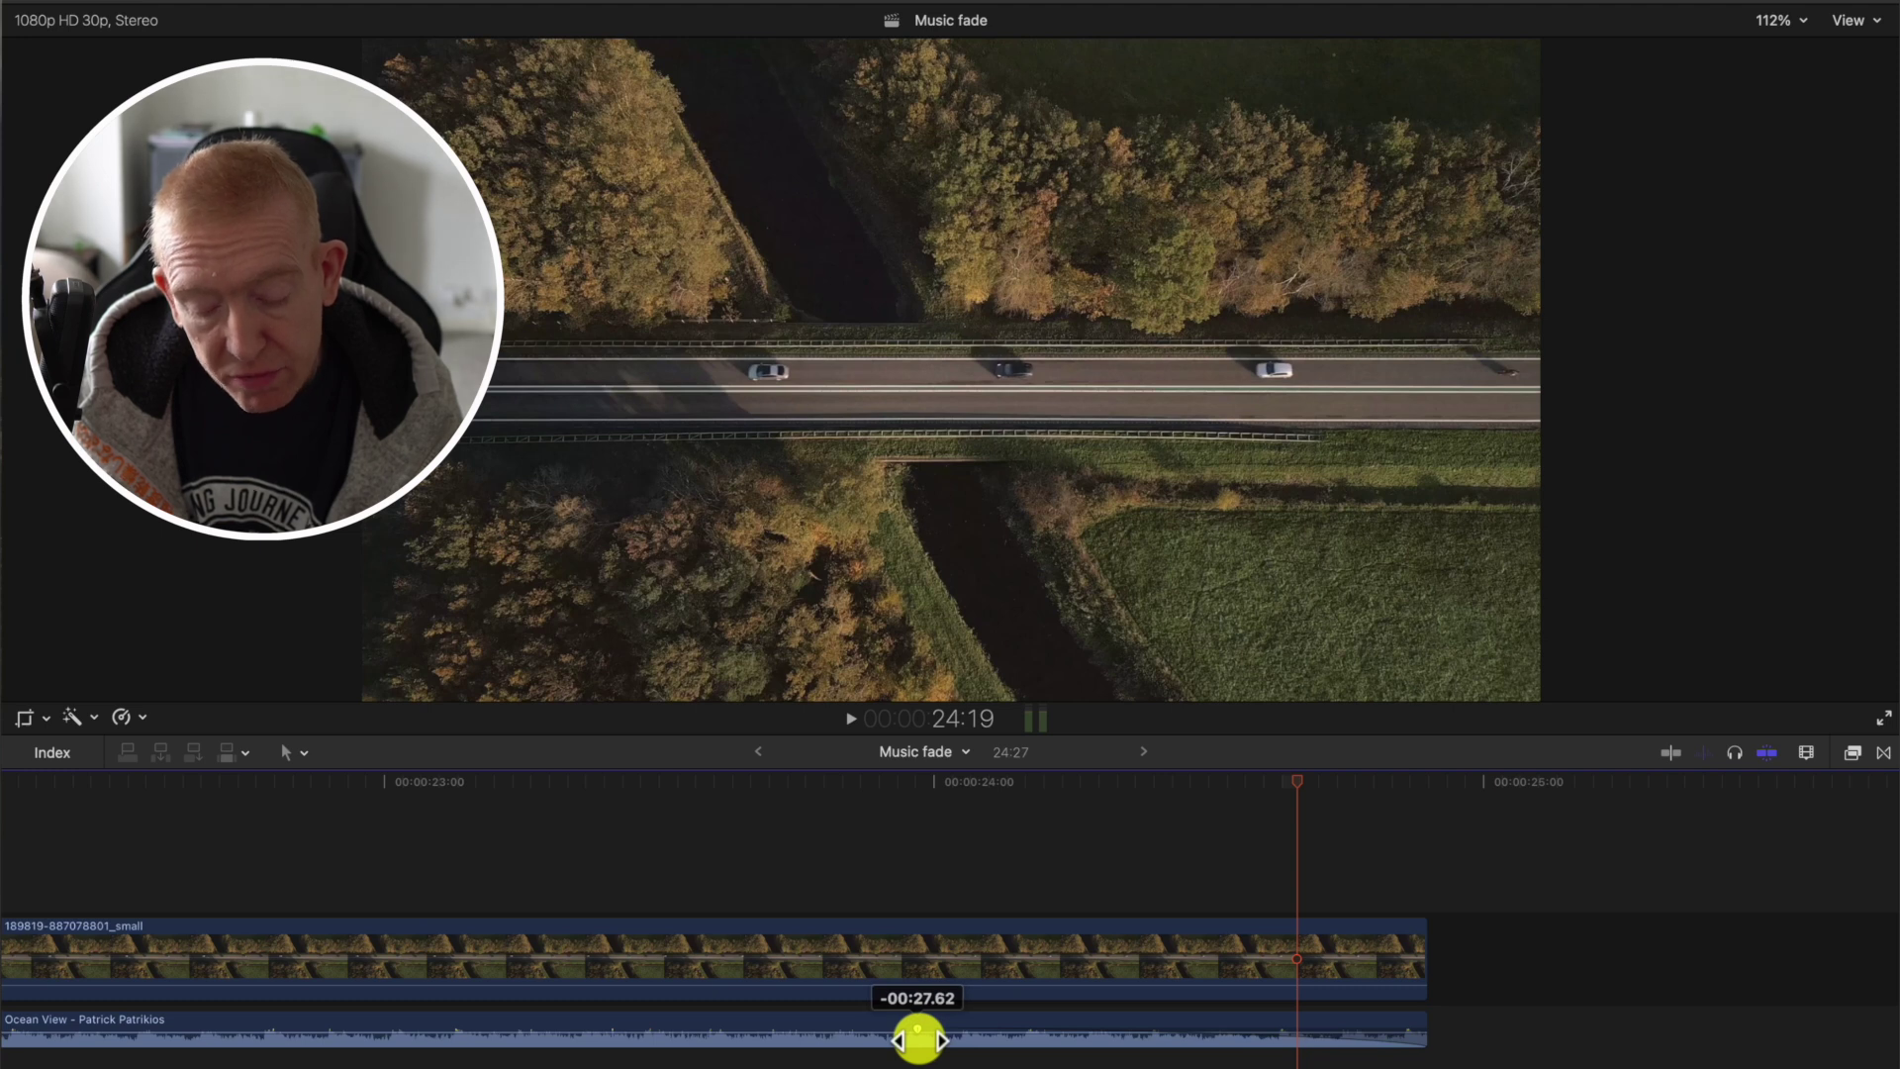
drag(918, 1039, 941, 1036)
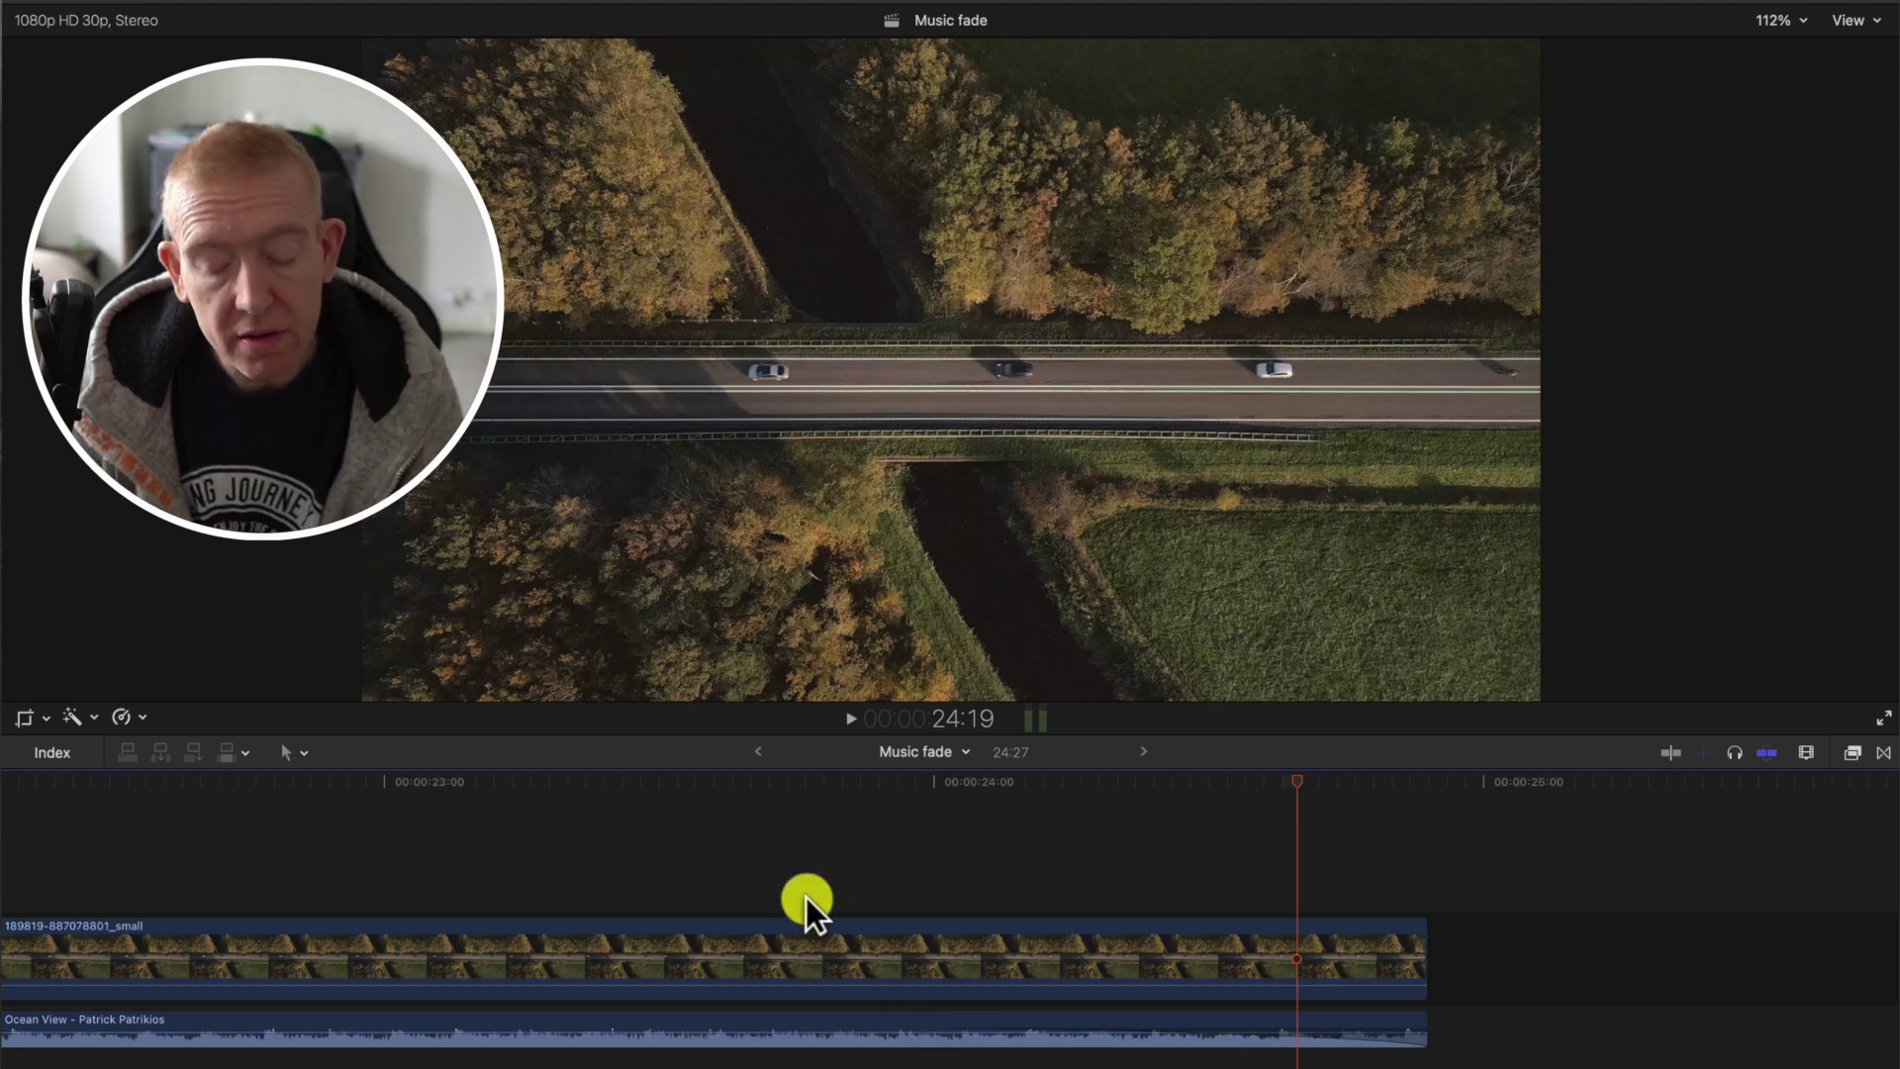
key(space)
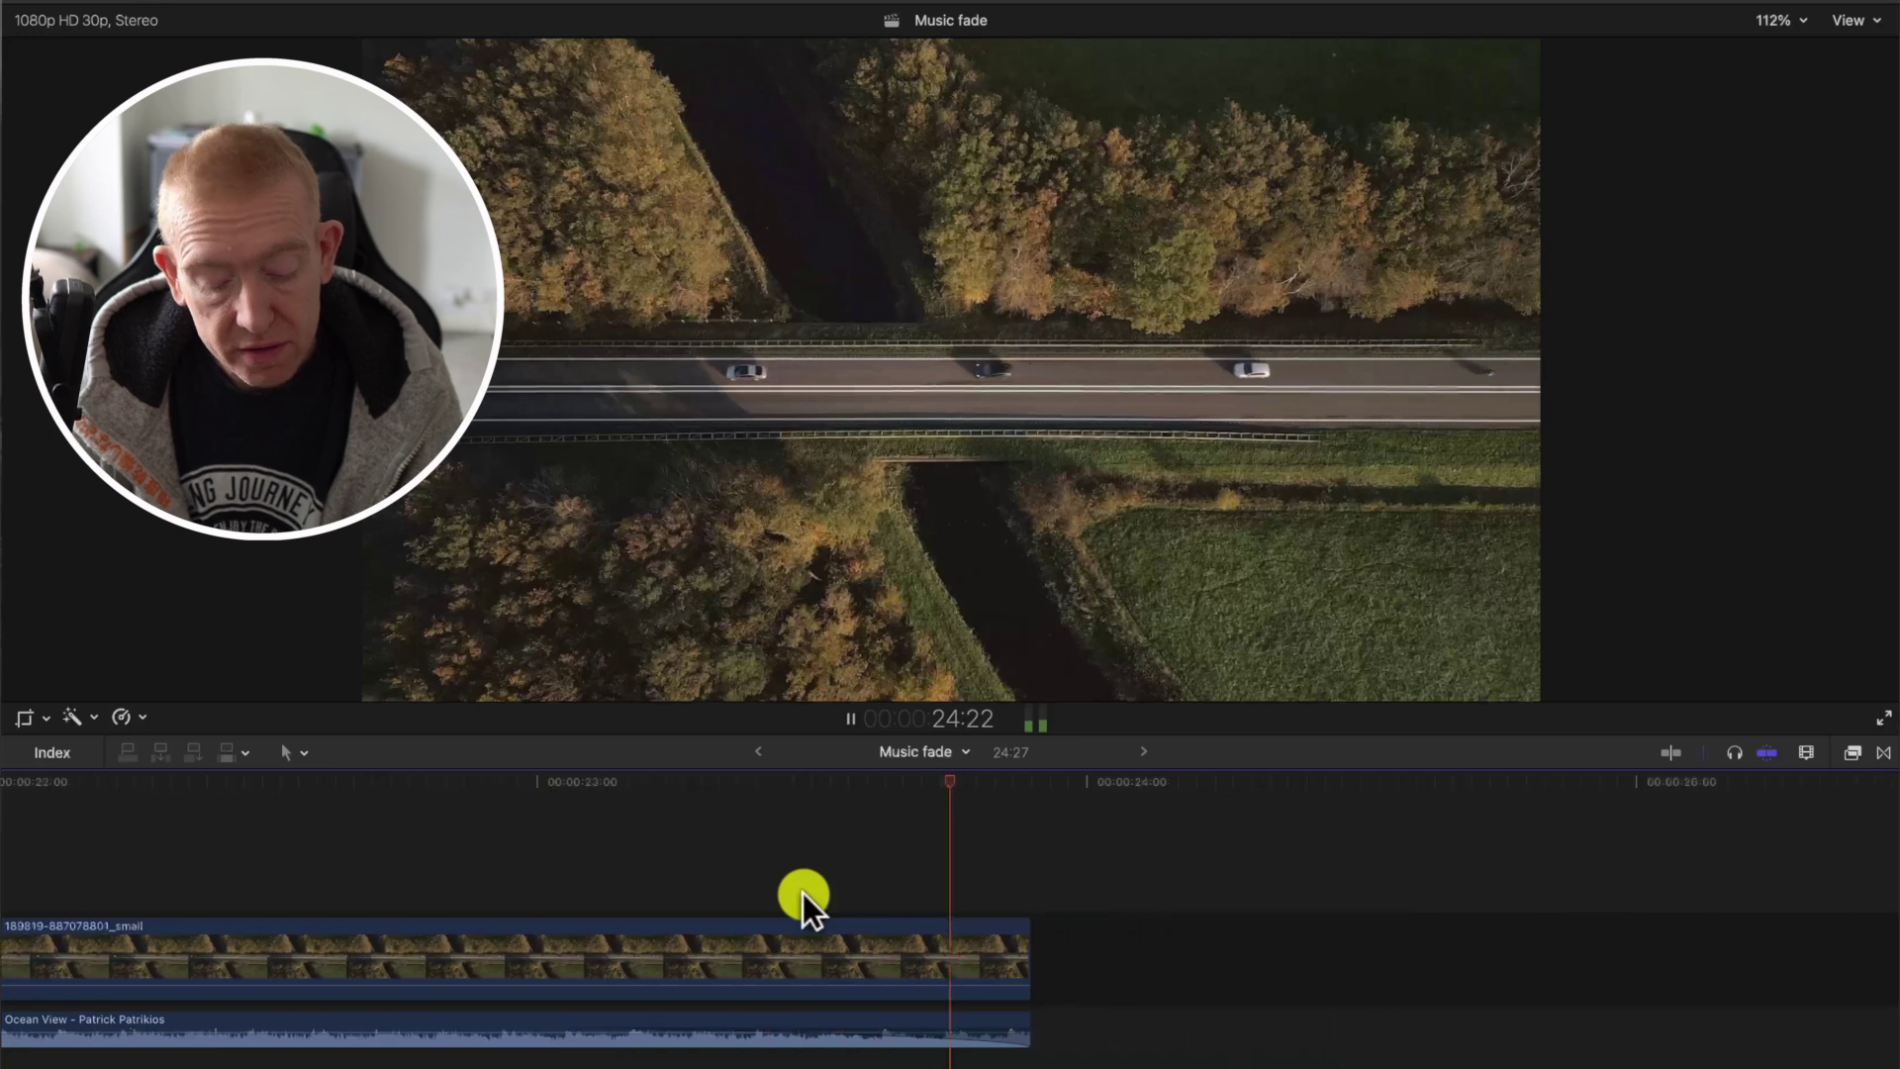
Step: Zoom out to all three clips and replay the final seconds to check the fade
key(shift+z)
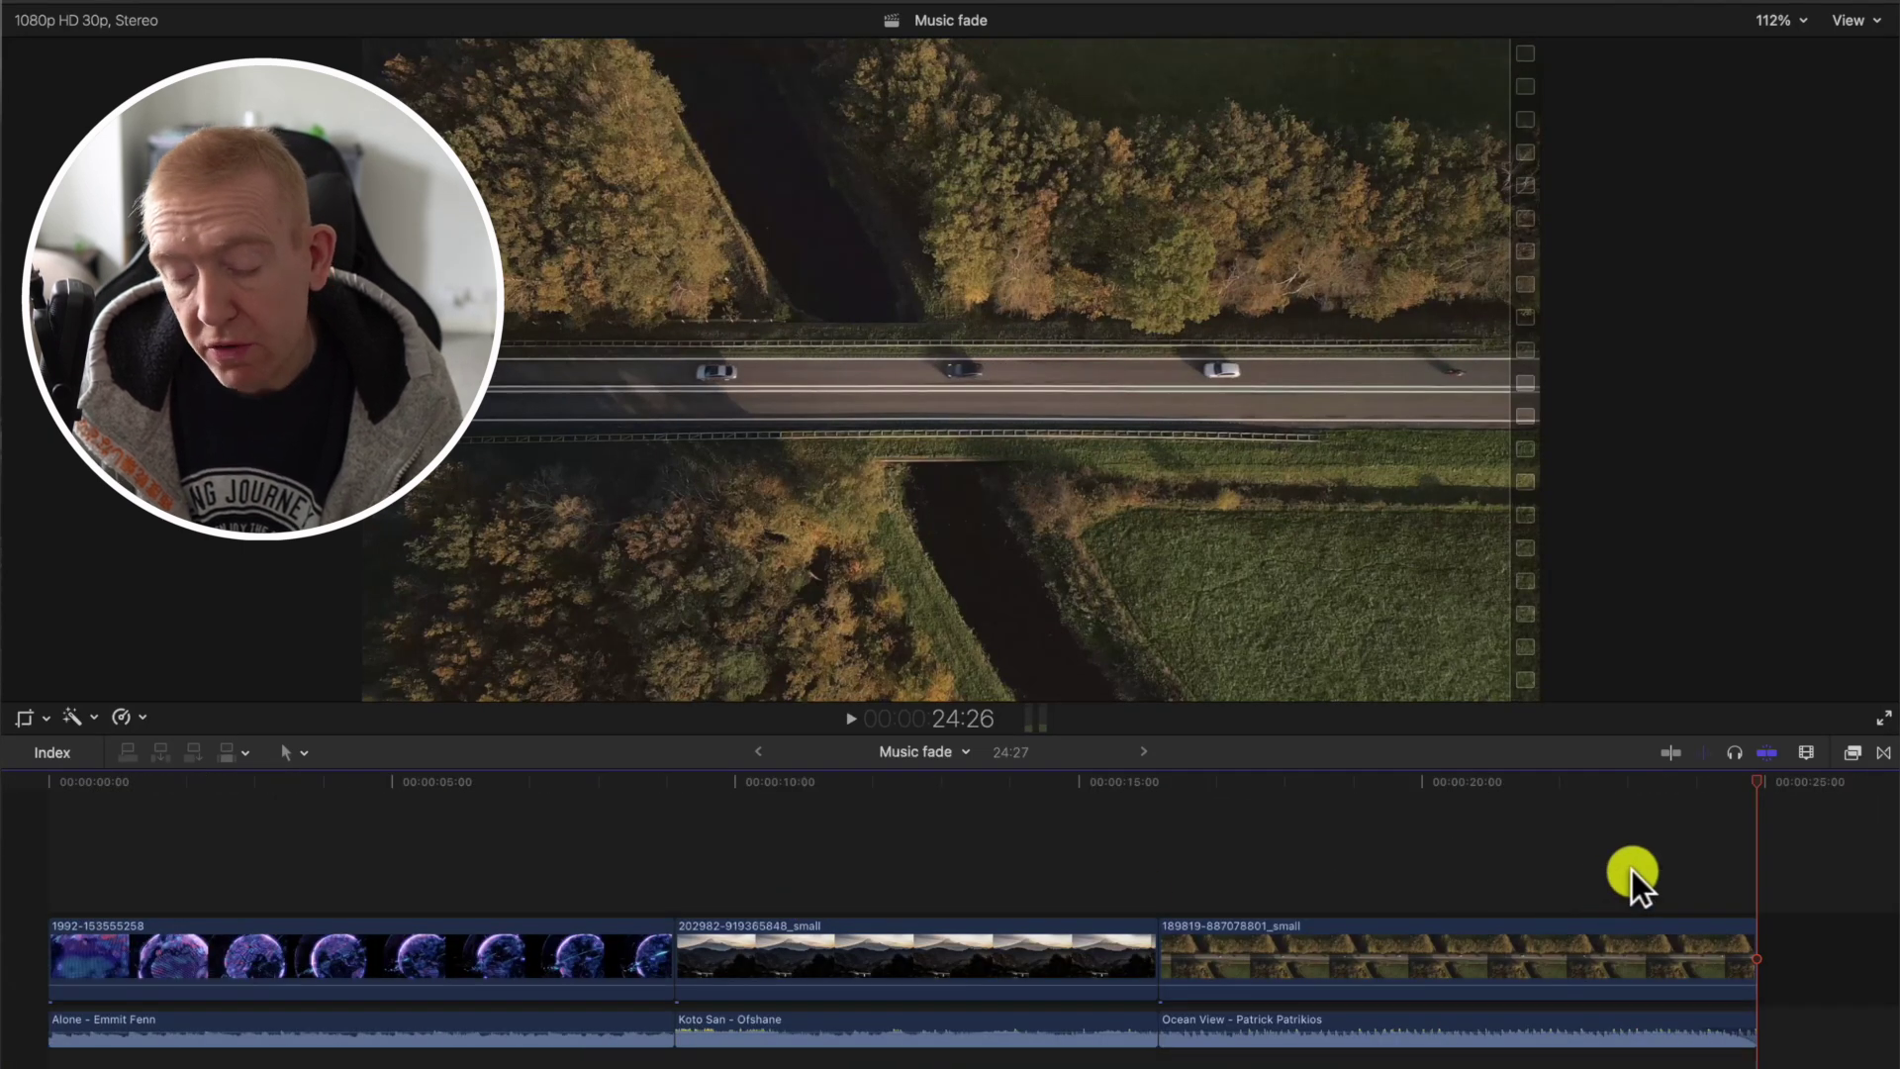
key(shift+slash)
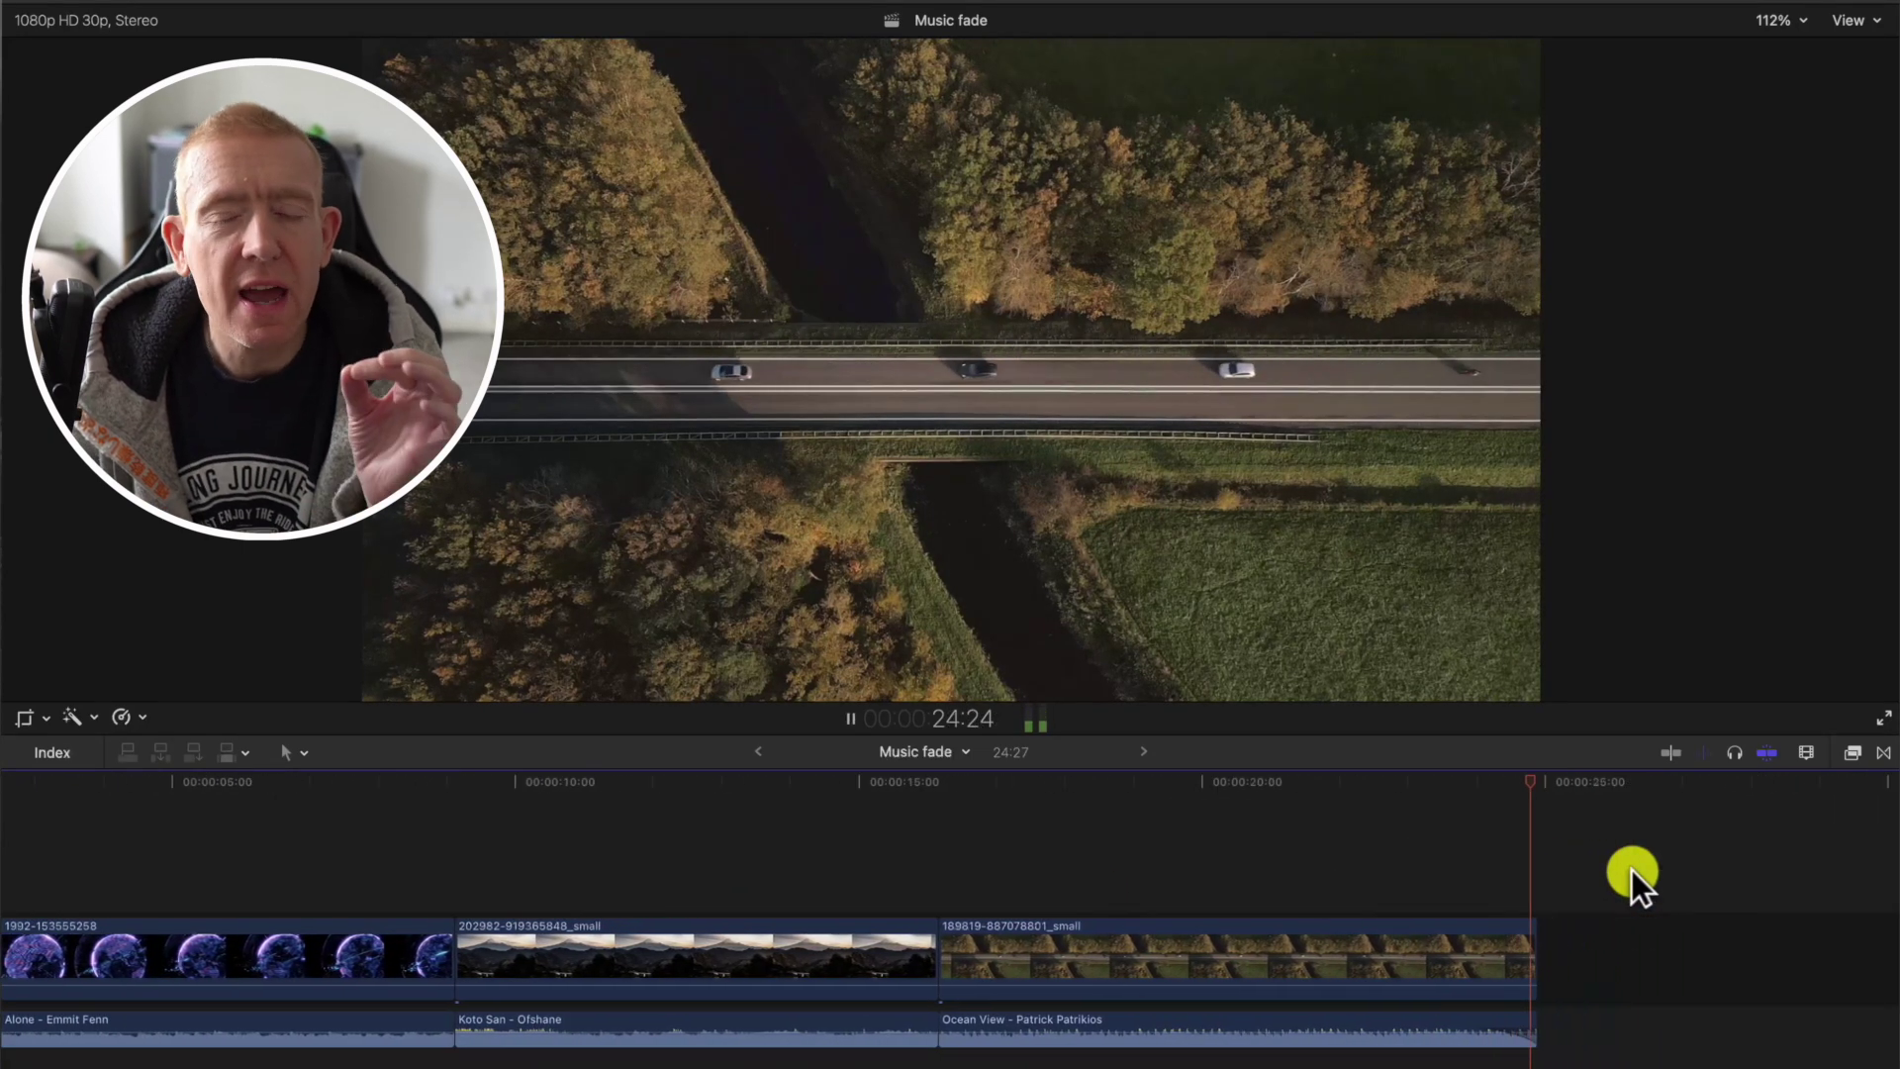
click(1438, 876)
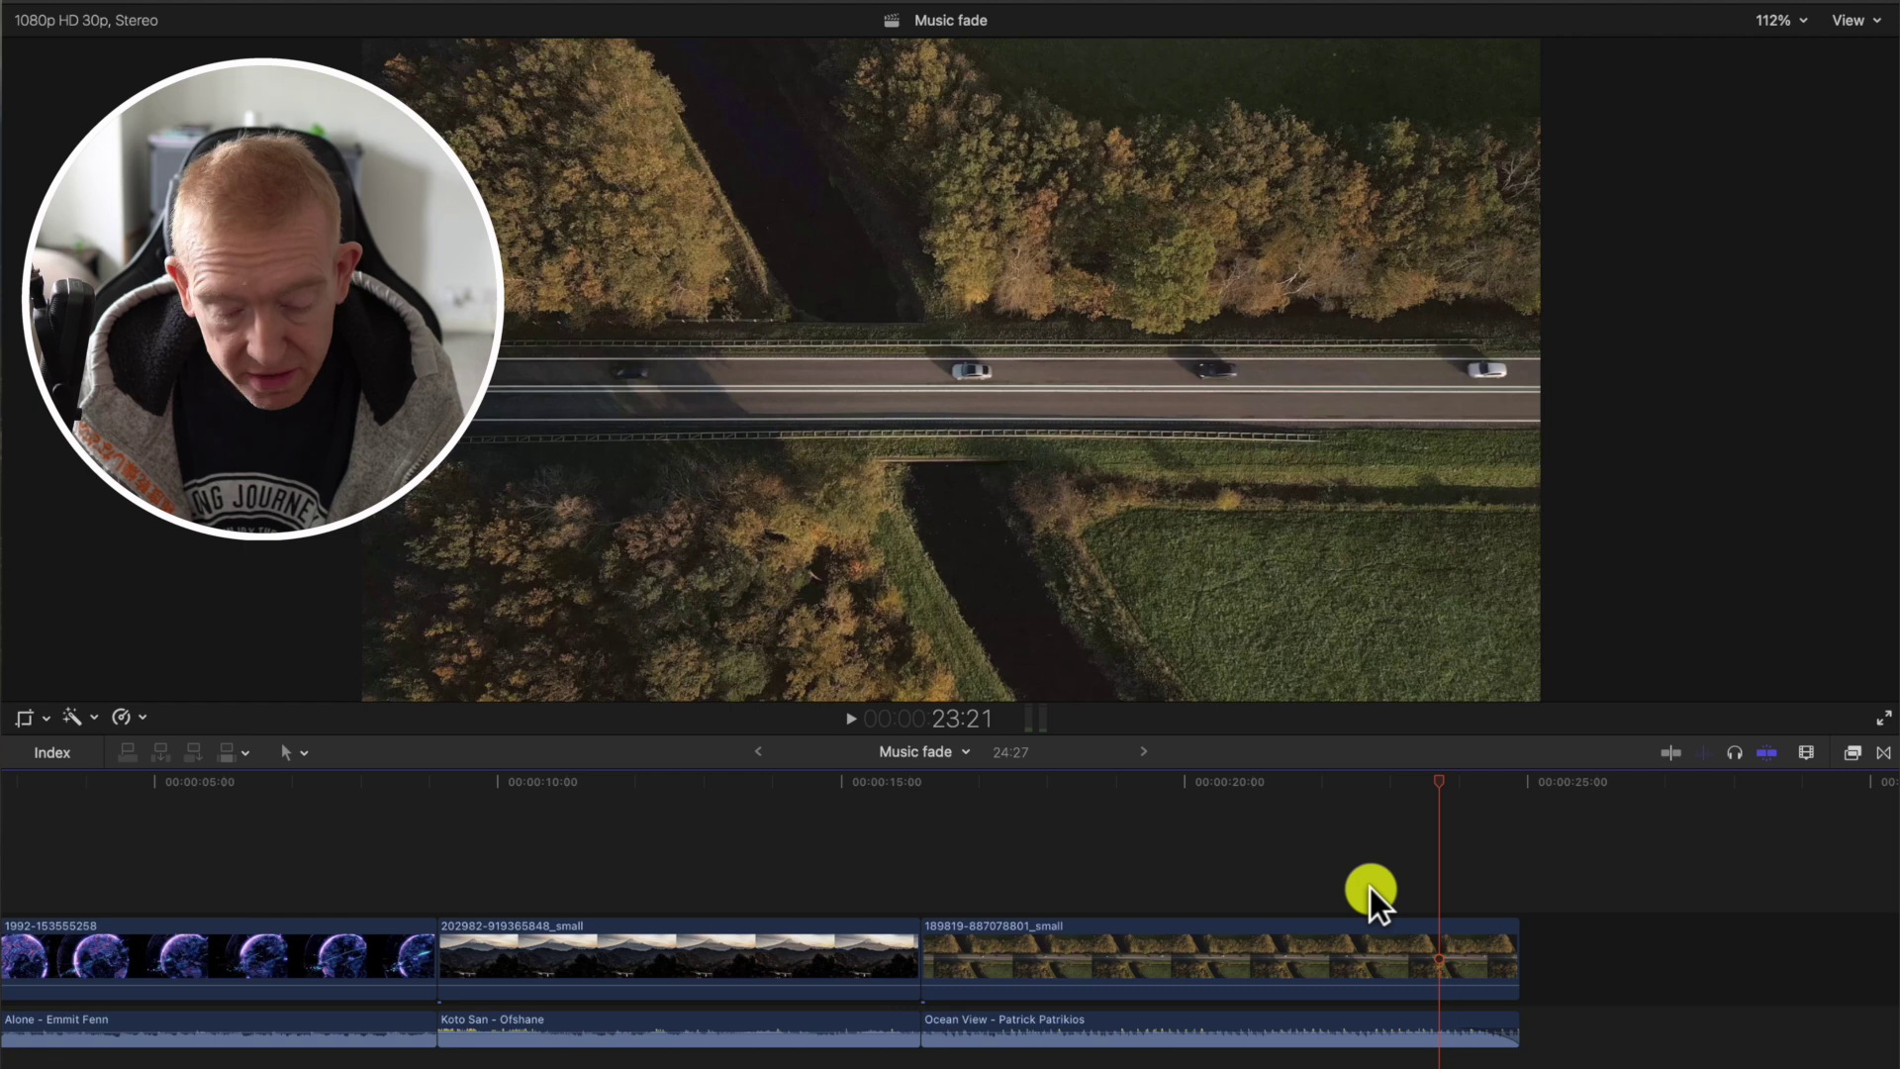
Step: Jump to the project start, zoom in and replay the opening frames of the Alone music
key(Home)
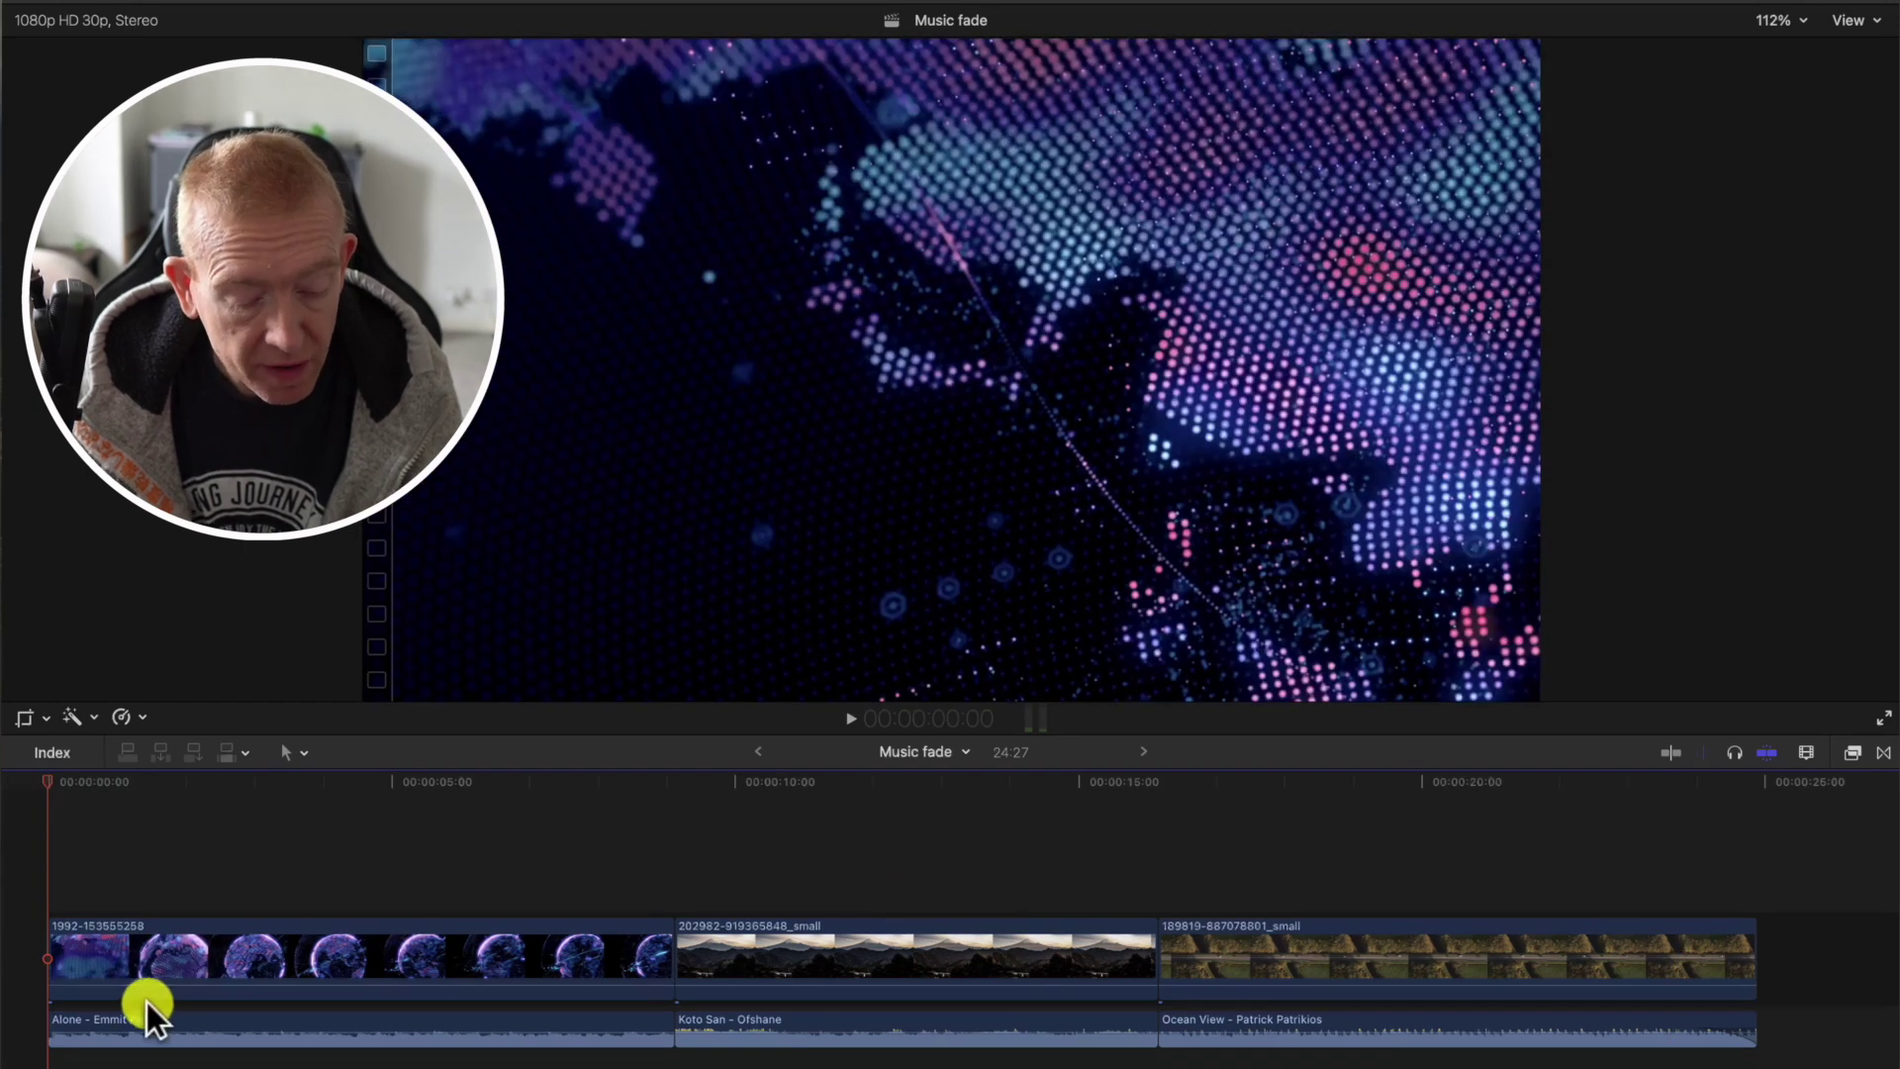
key(super+equal)
key(super+equal)
key(super+equal)
key(super+equal)
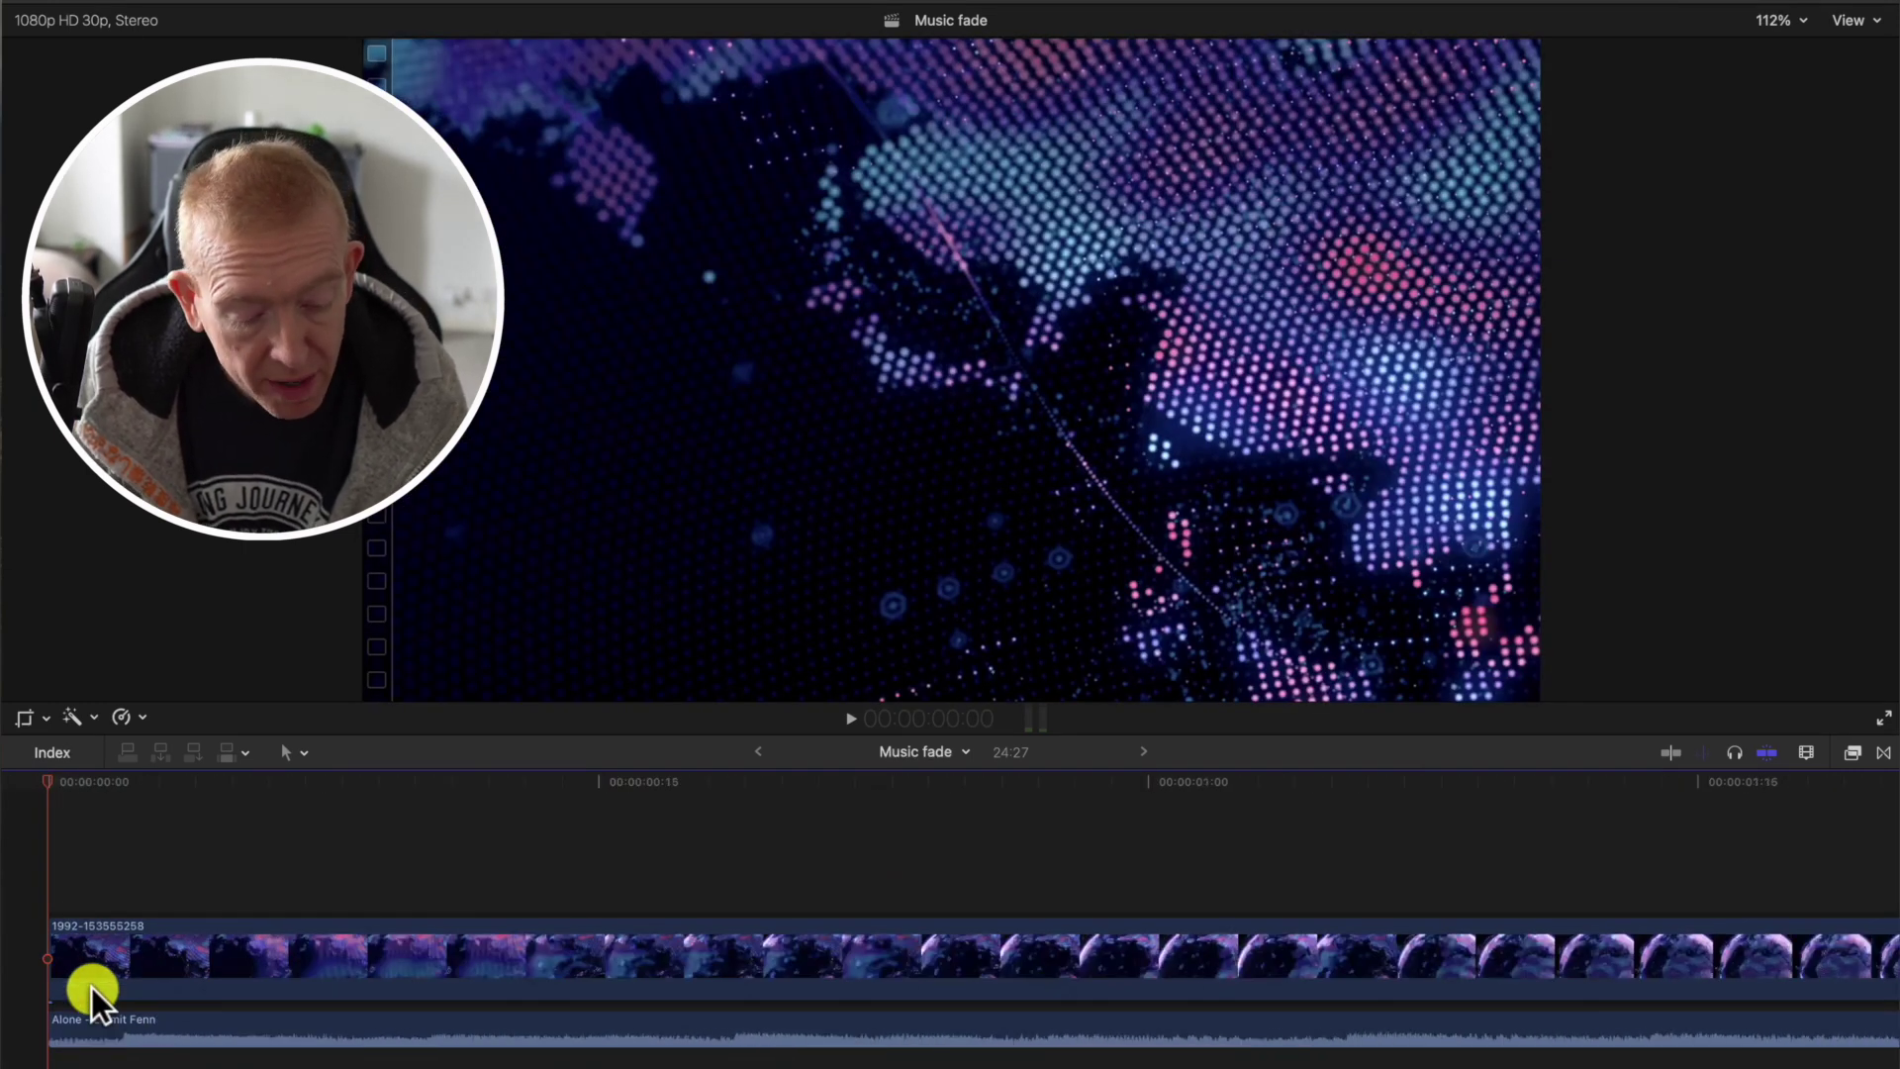
key(space)
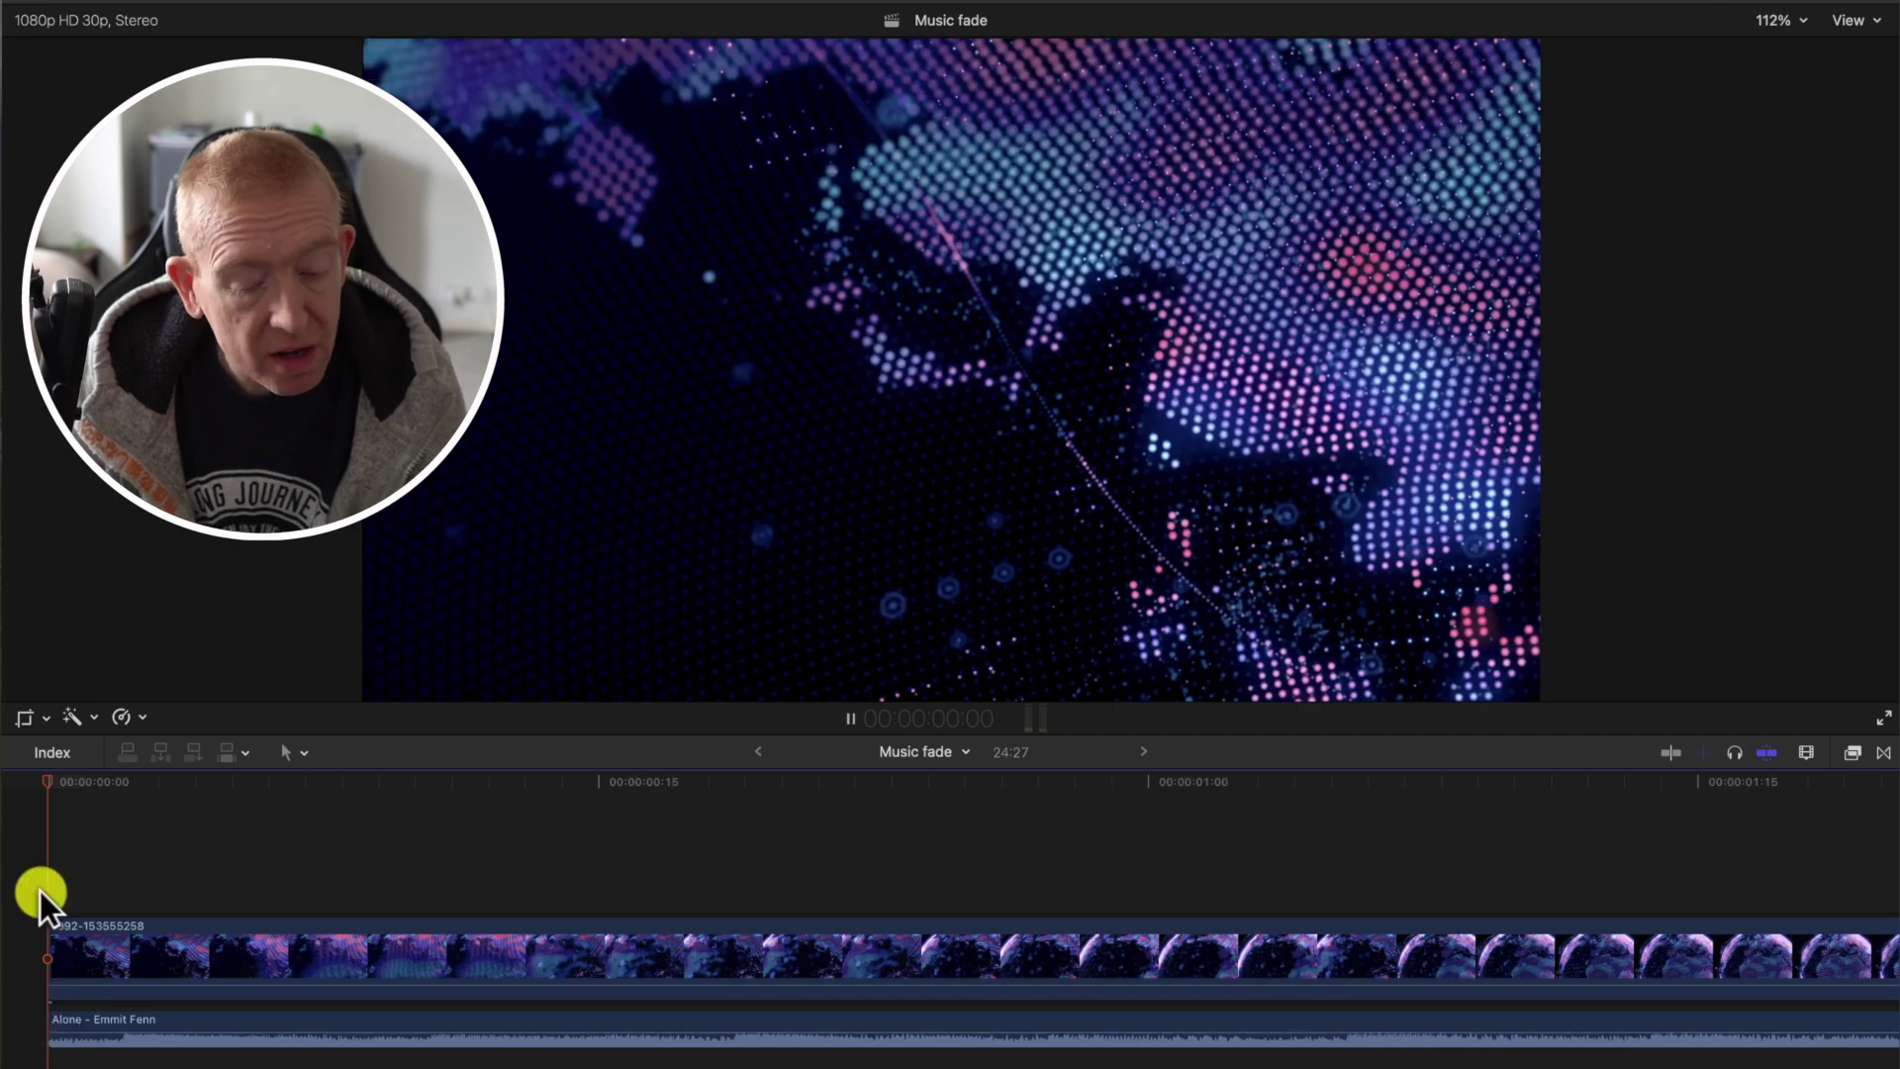
key(space)
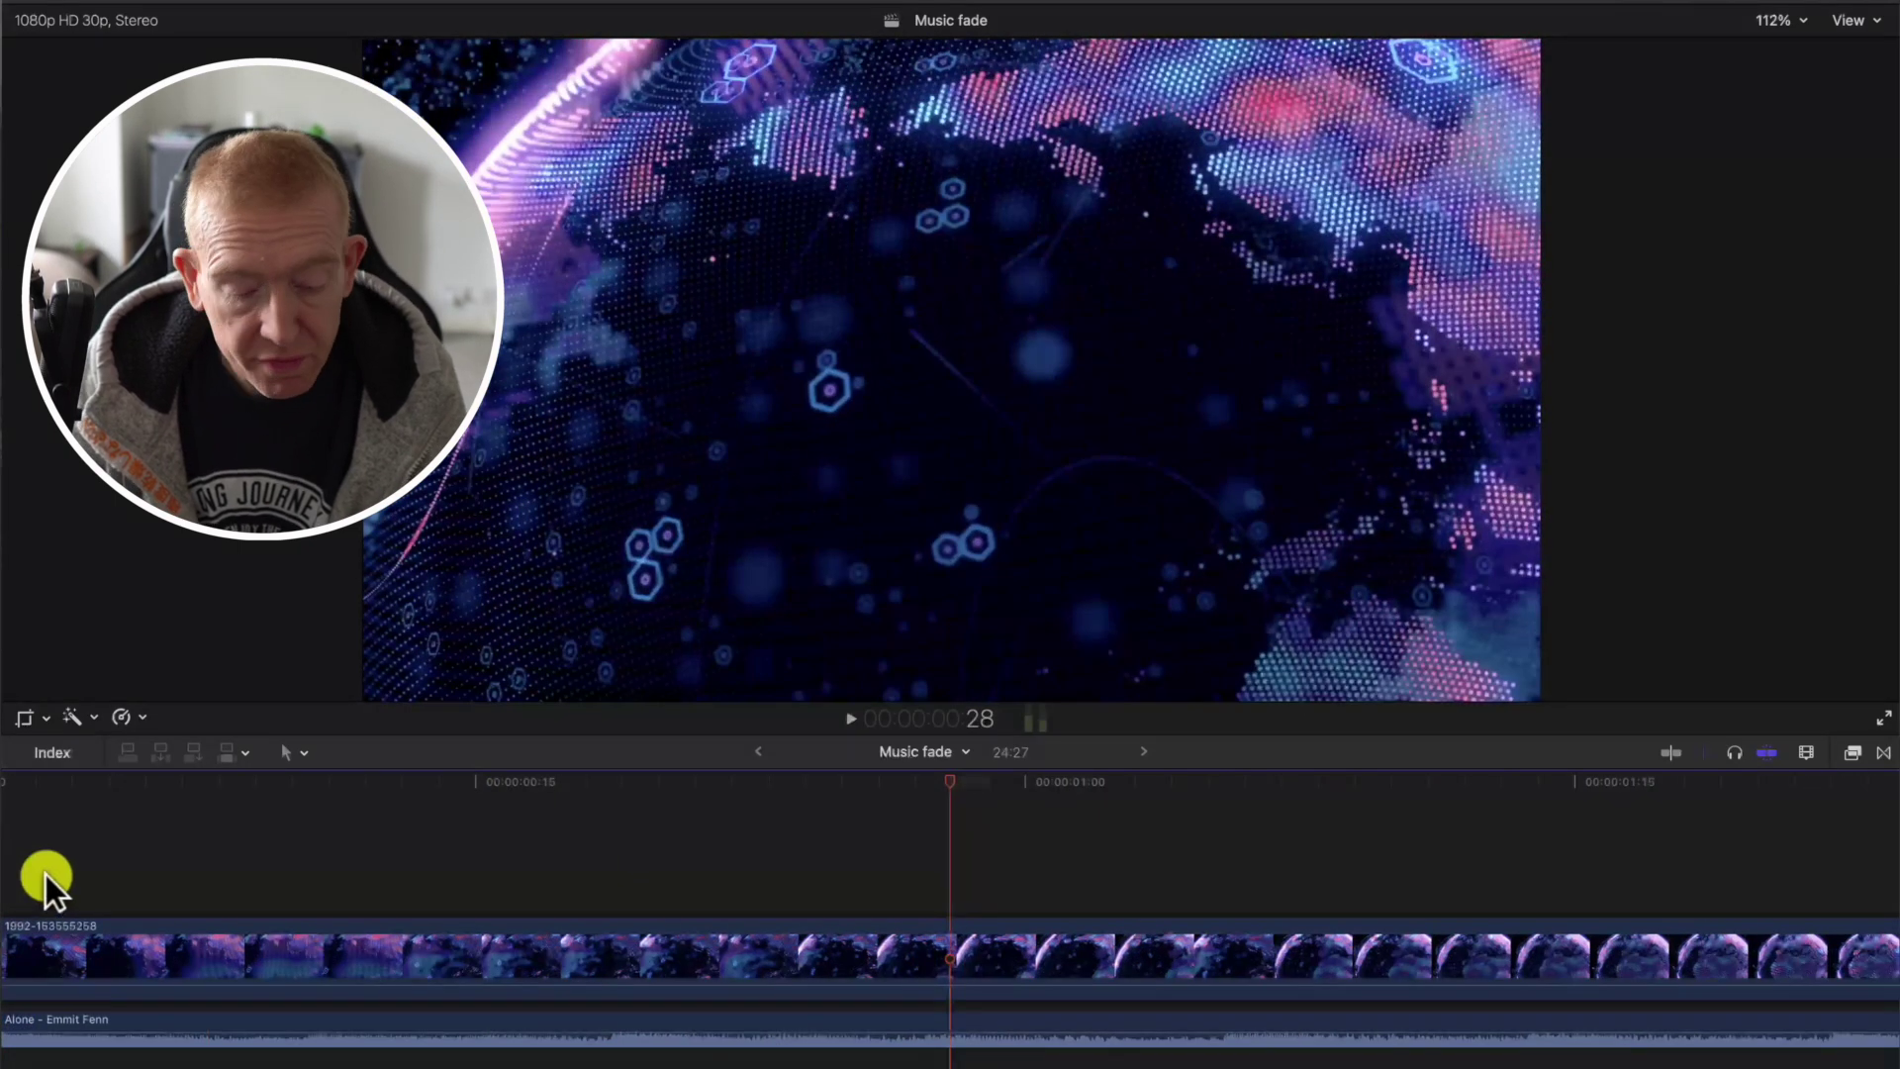
key(Home)
key(space)
key(space)
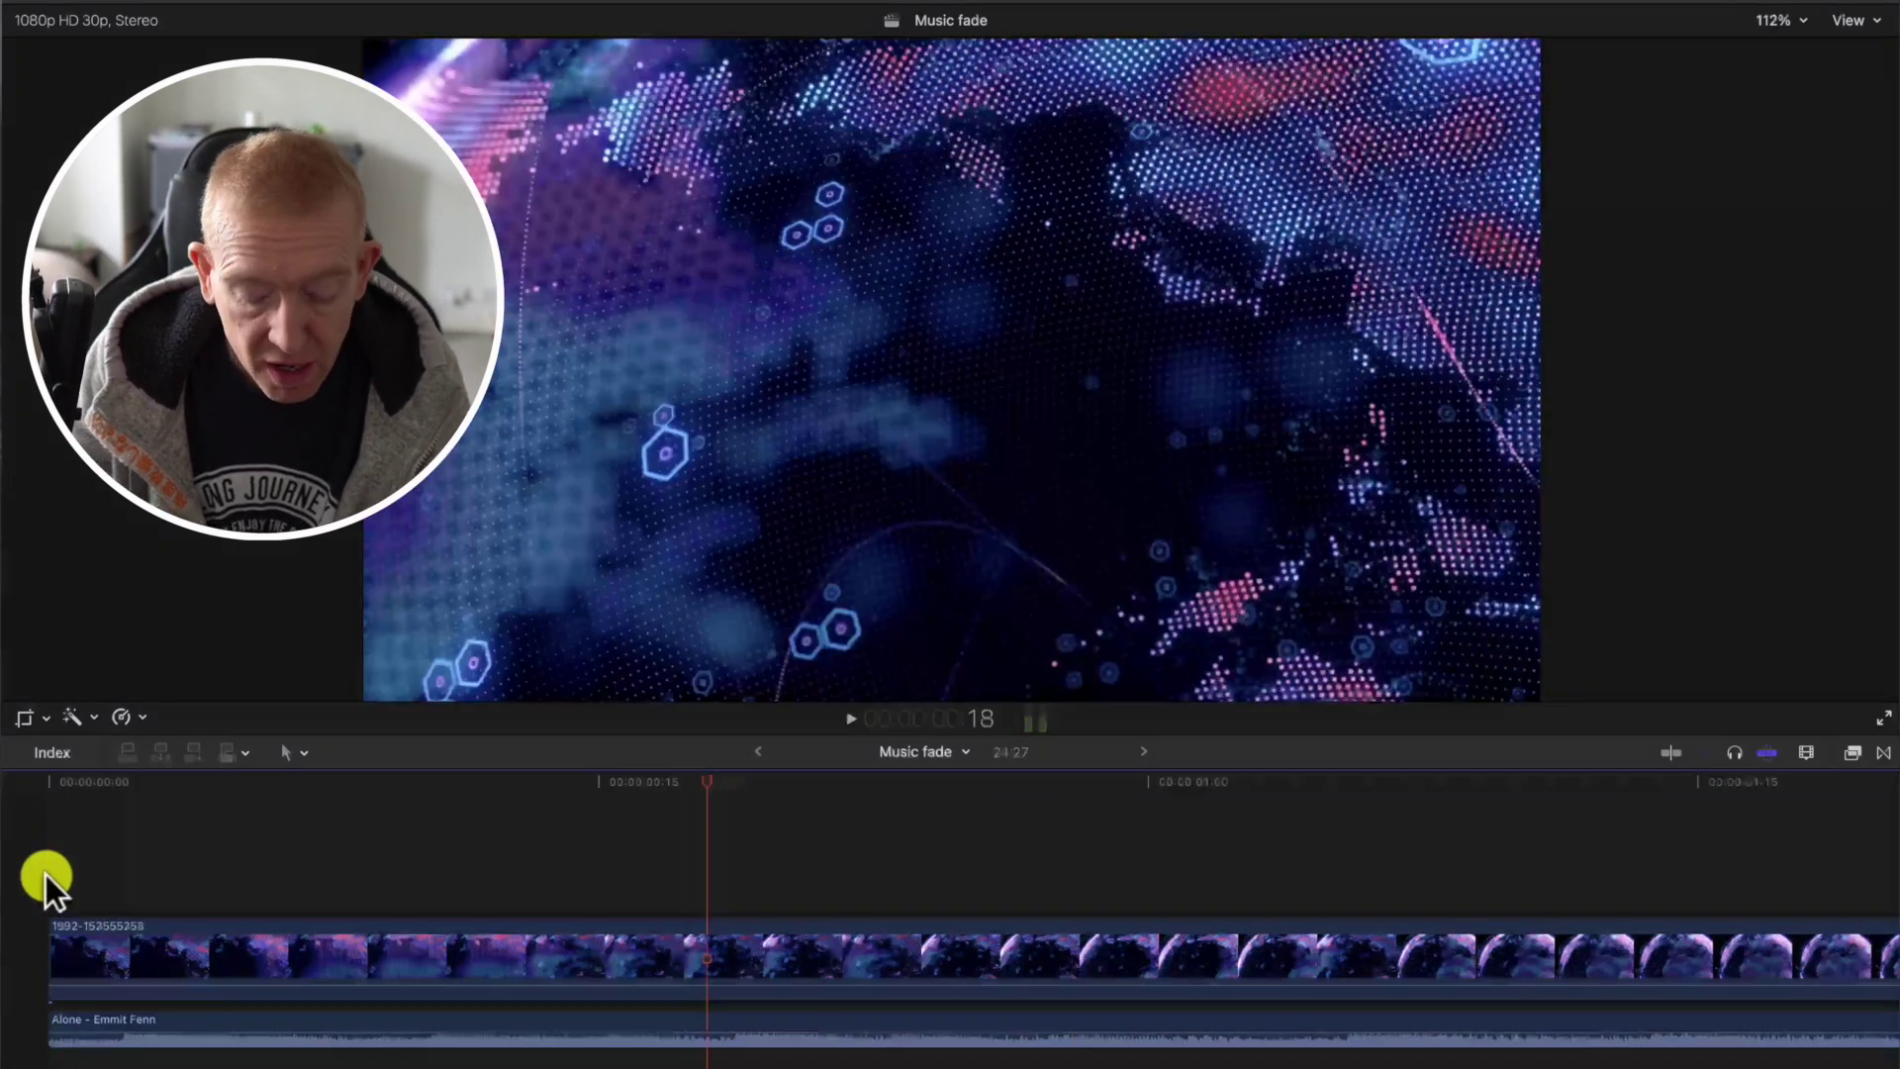
Step: Drag the Alone – Emmit Fenn fade-in handle rightward, play the opening, then show the whole project
click(45, 874)
key(super+equal)
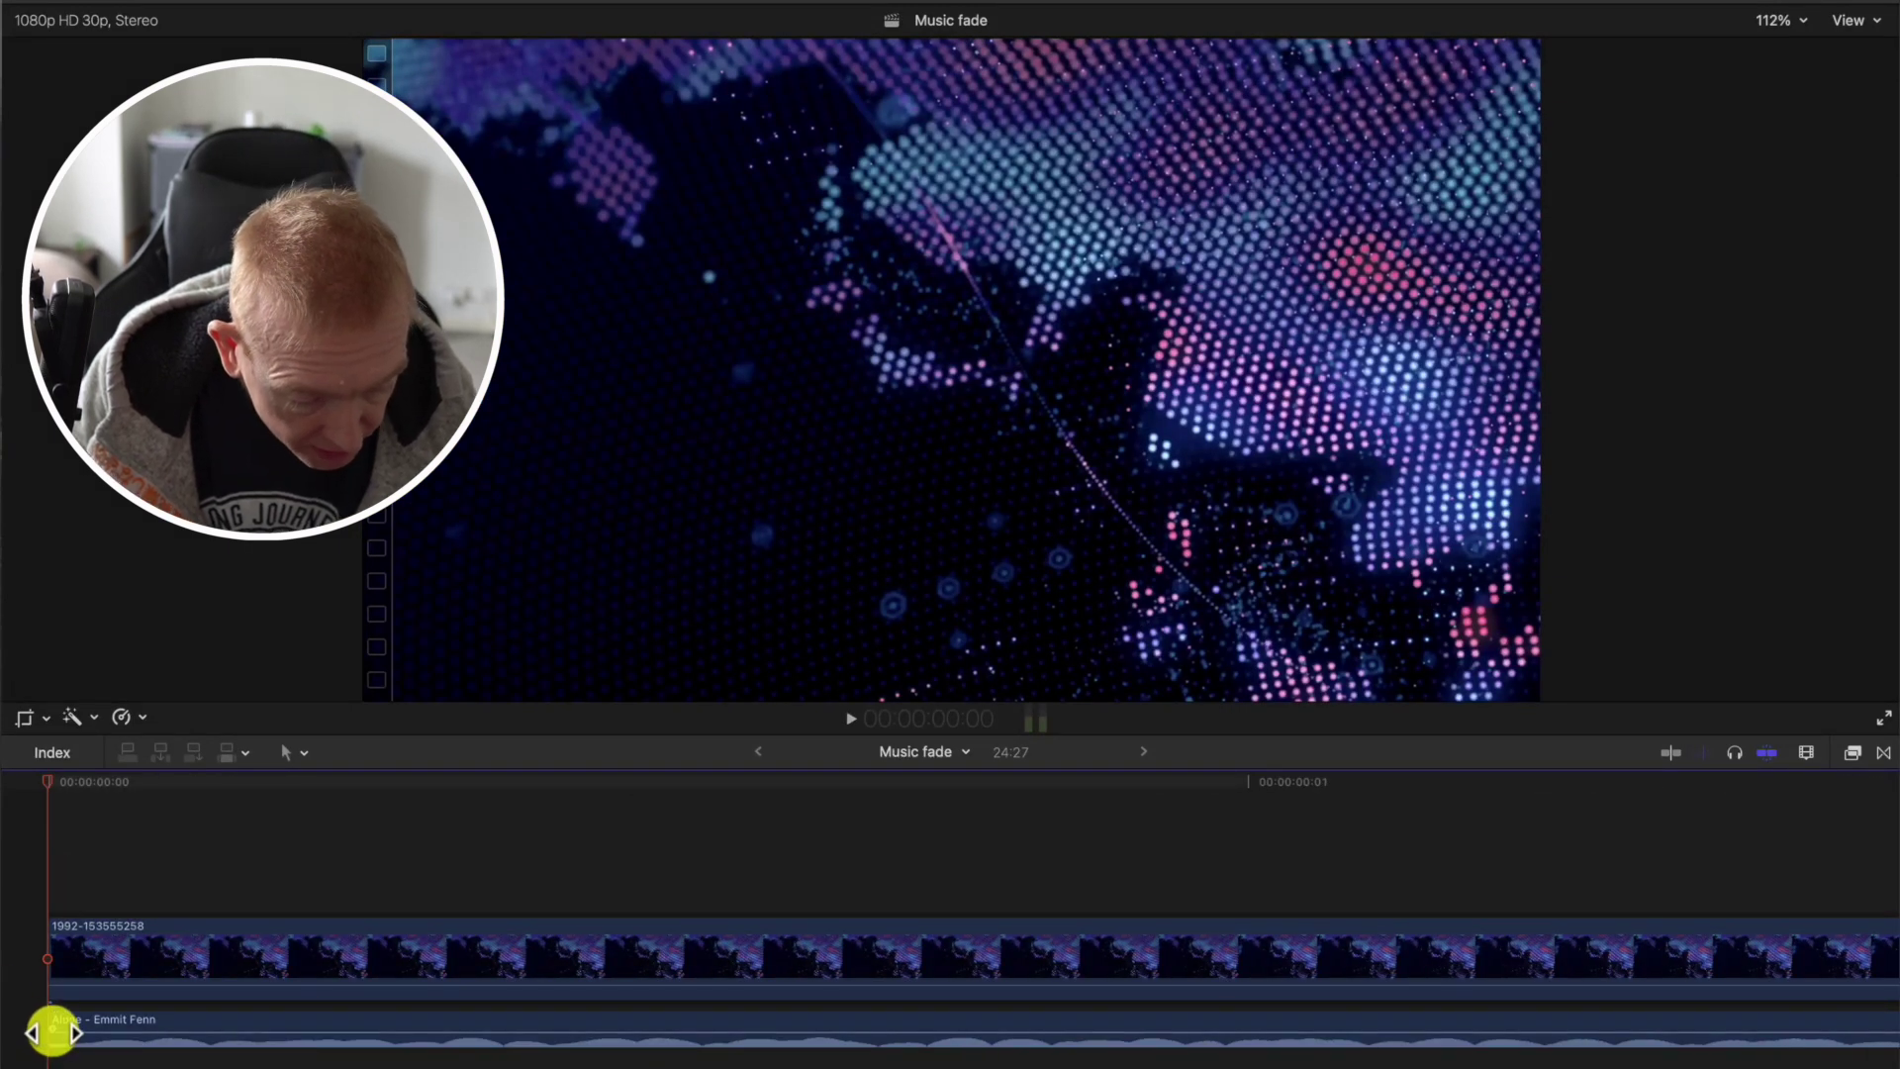
drag(52, 1031, 373, 1024)
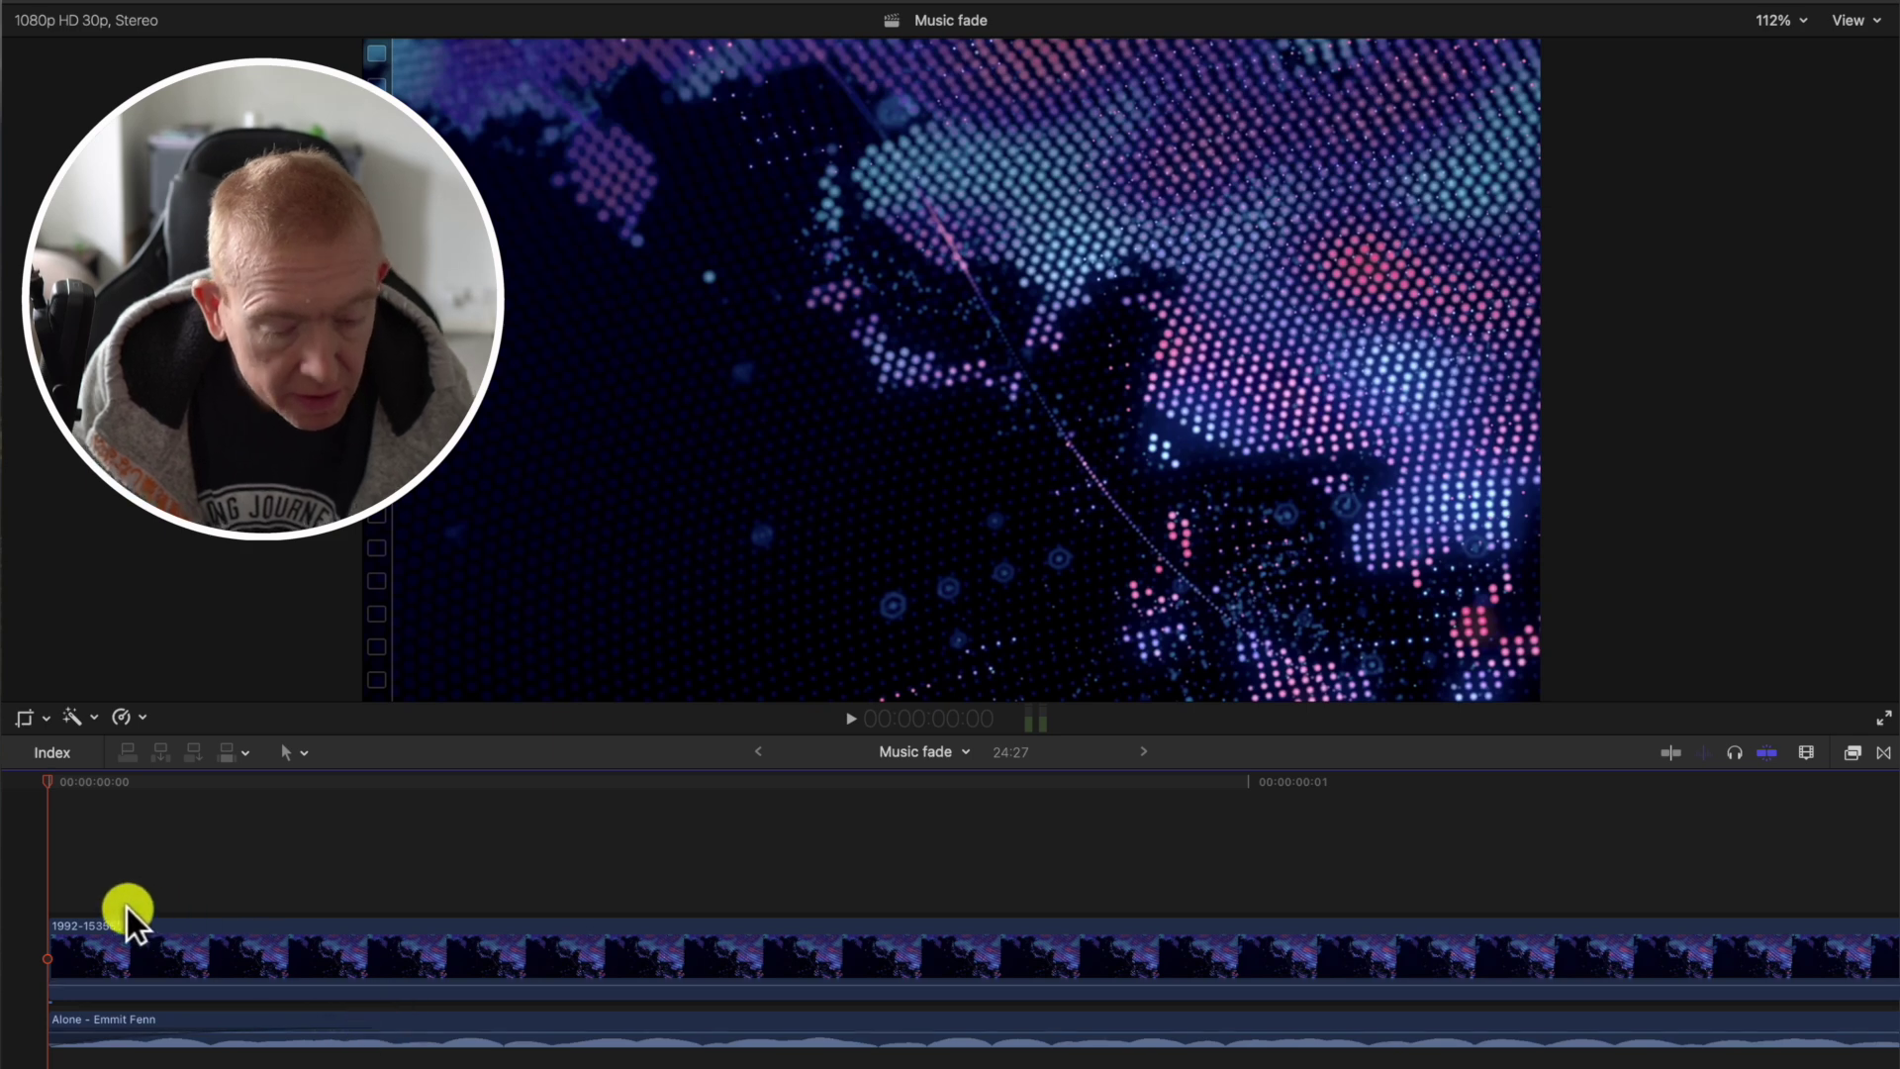
key(space)
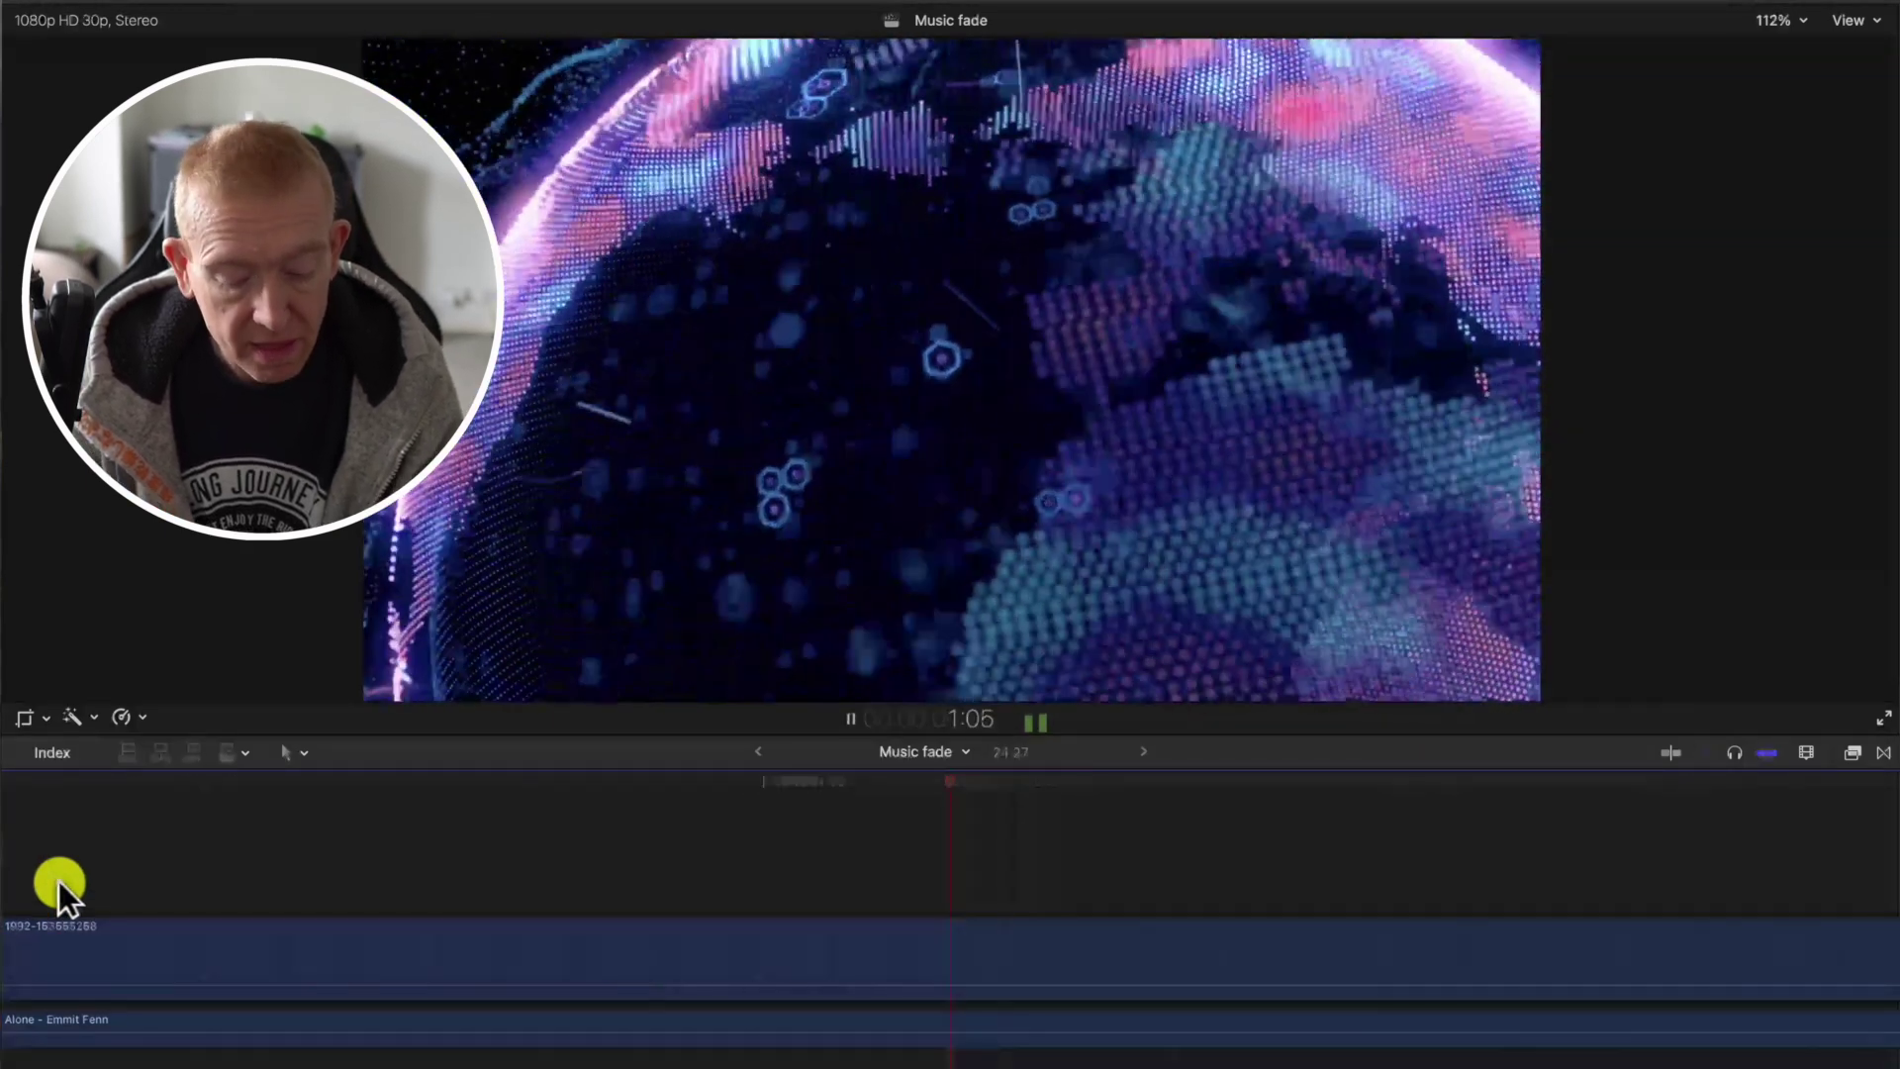
key(shift+z)
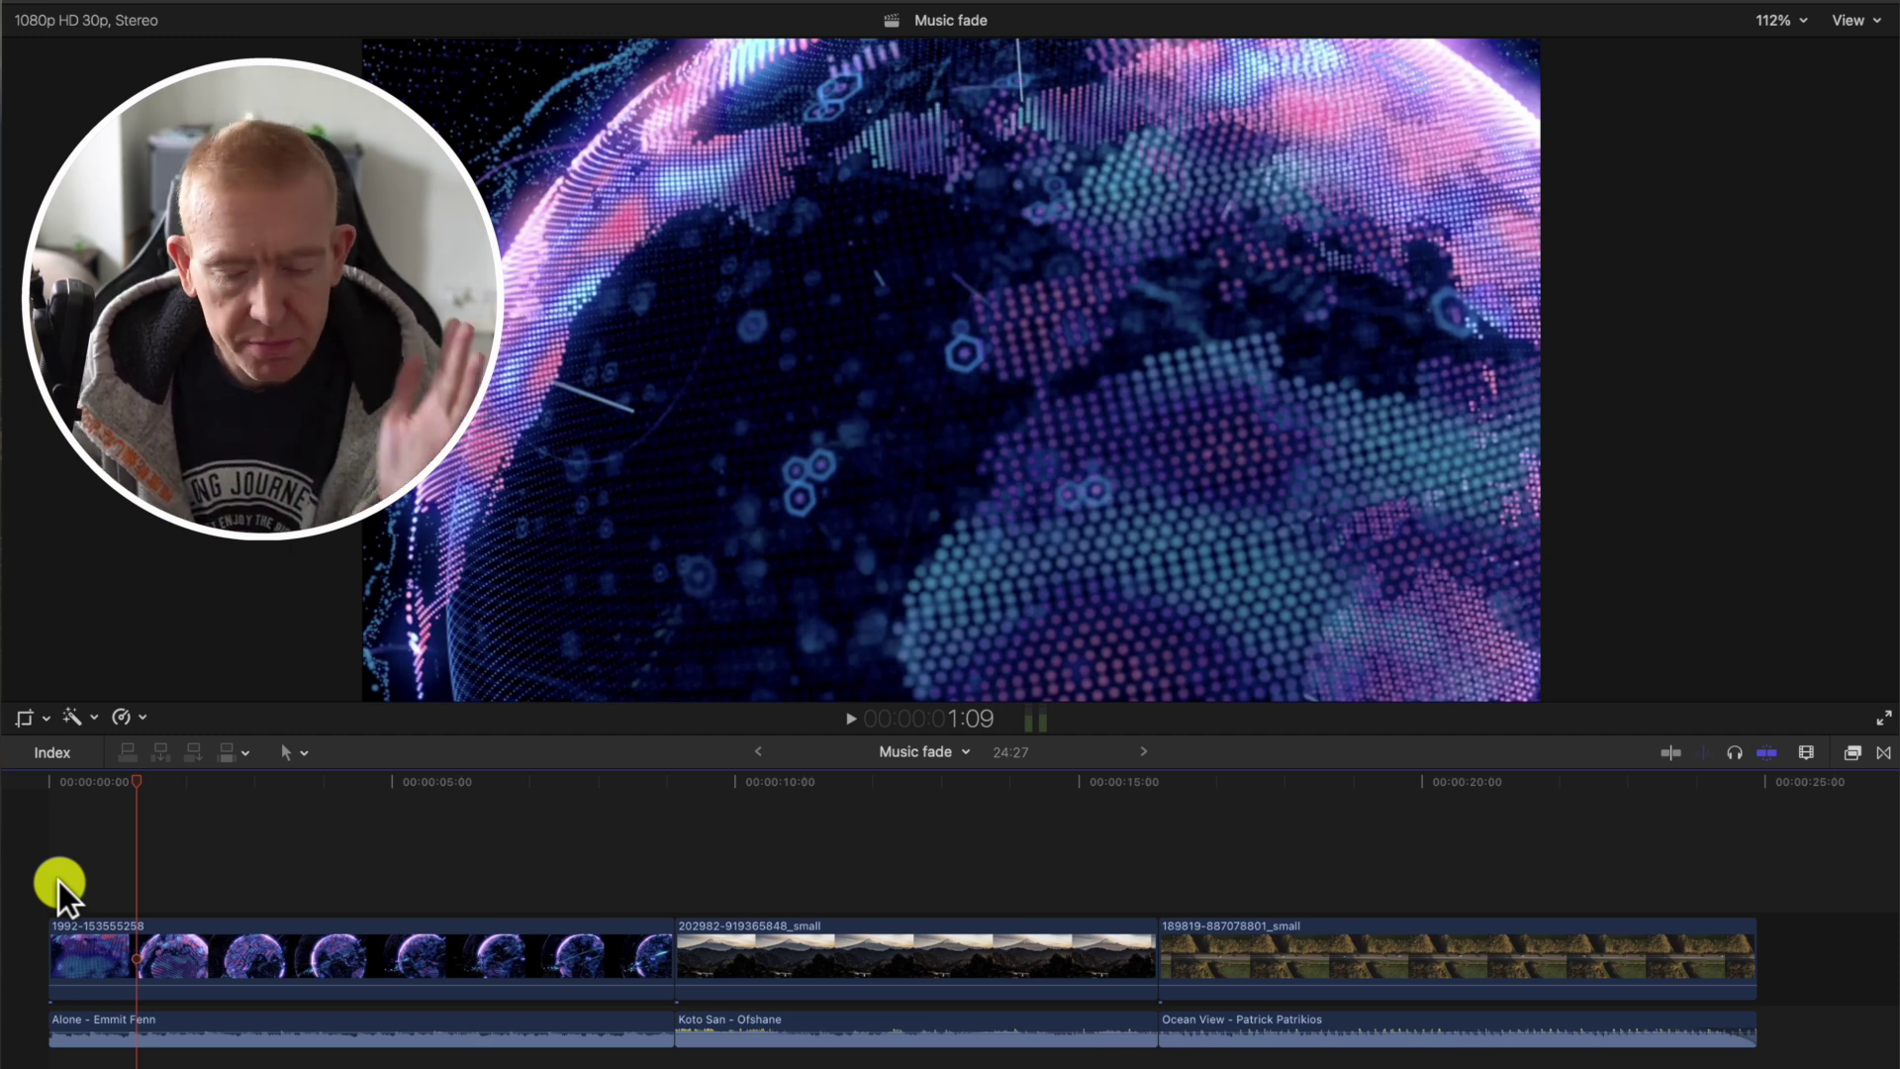
Step: Select all clips, add audio crossfades (Alt+T) and accept Create Crossfade so clips overlap
click(417, 859)
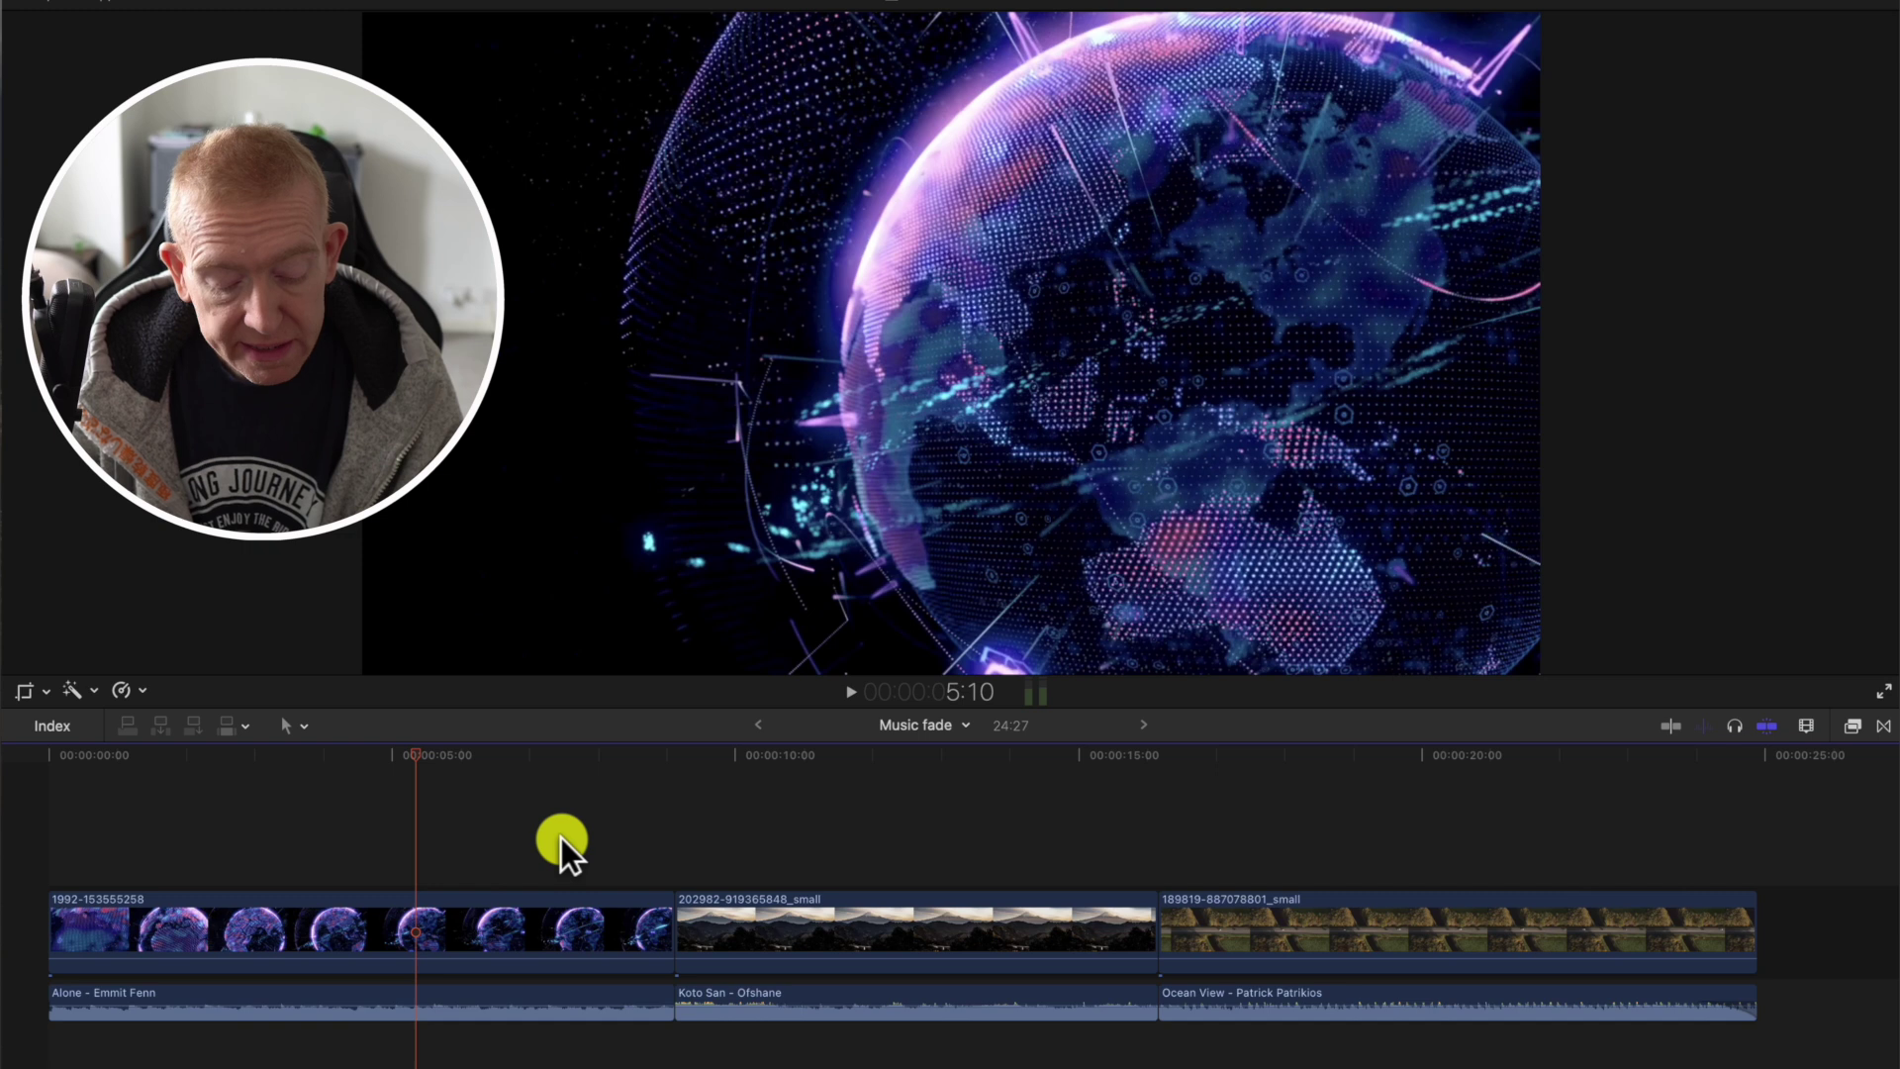
key(cmd+a)
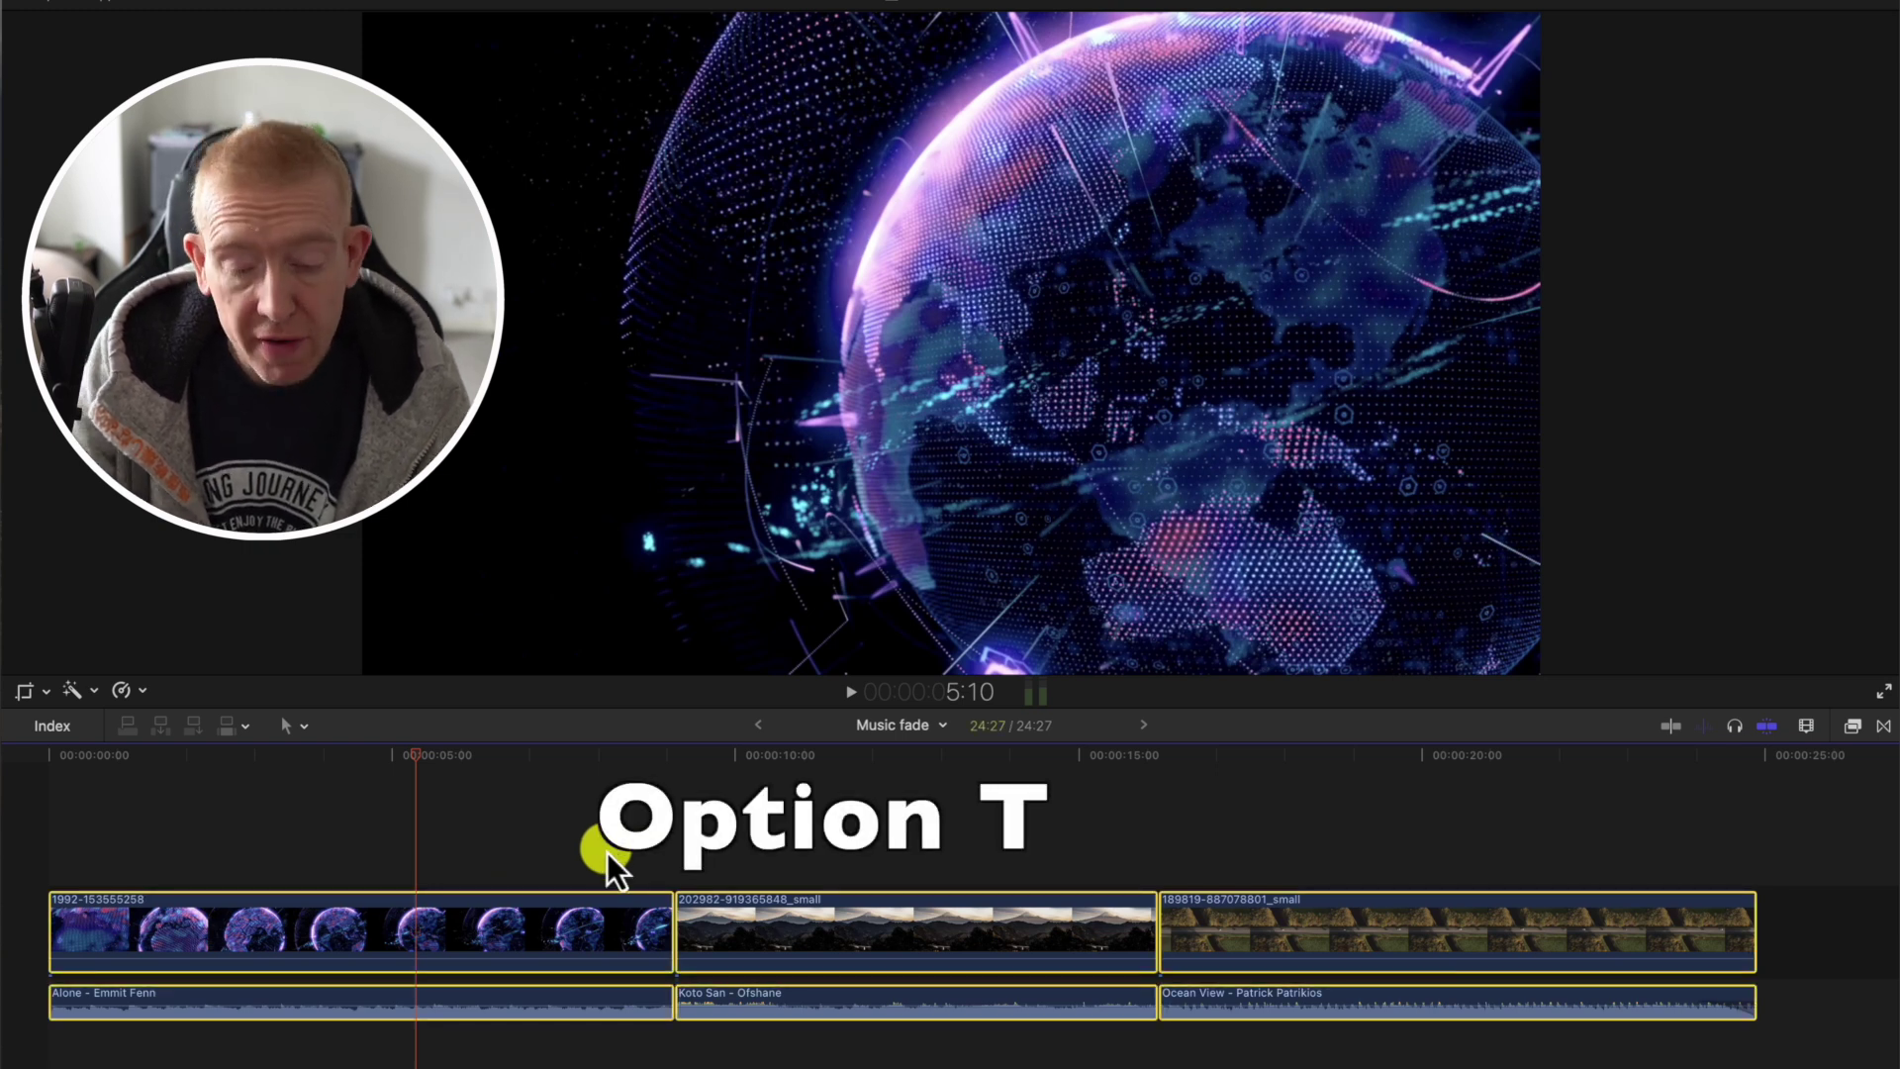
key(alt+t)
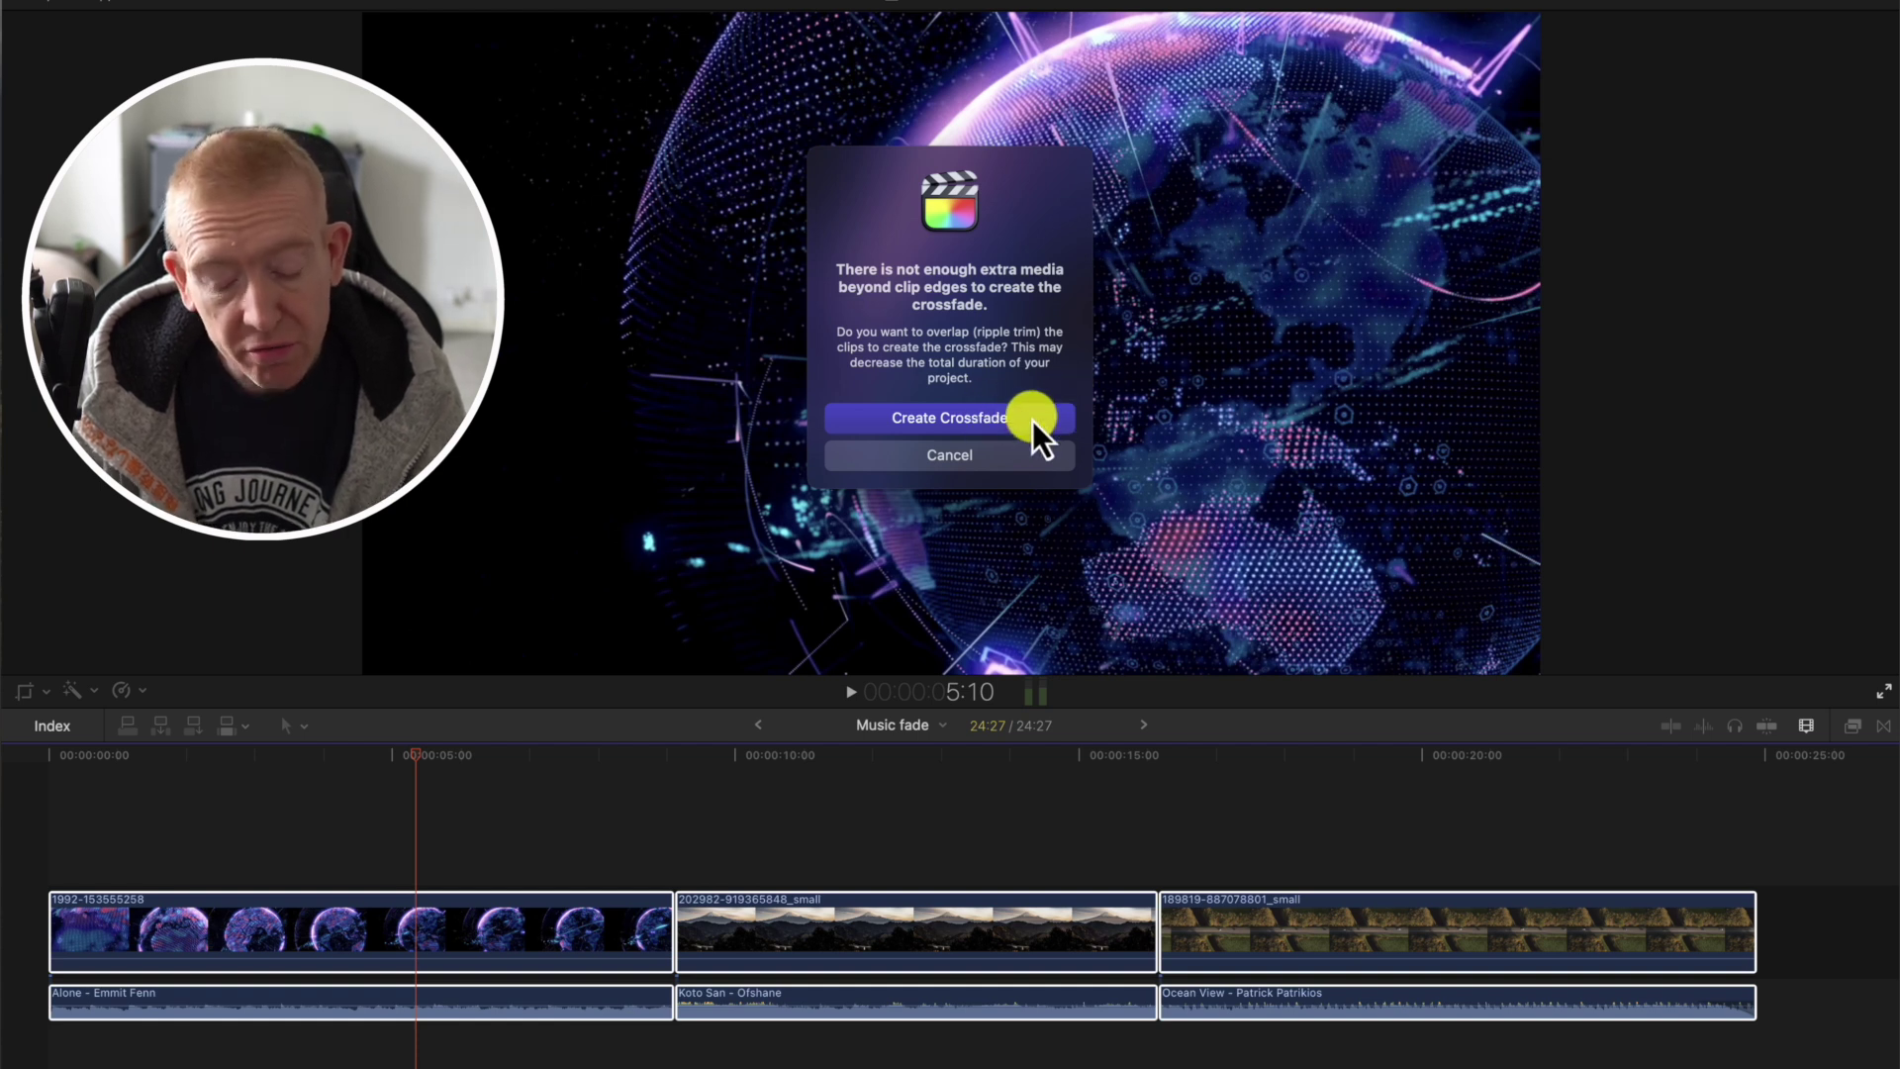
click(1032, 419)
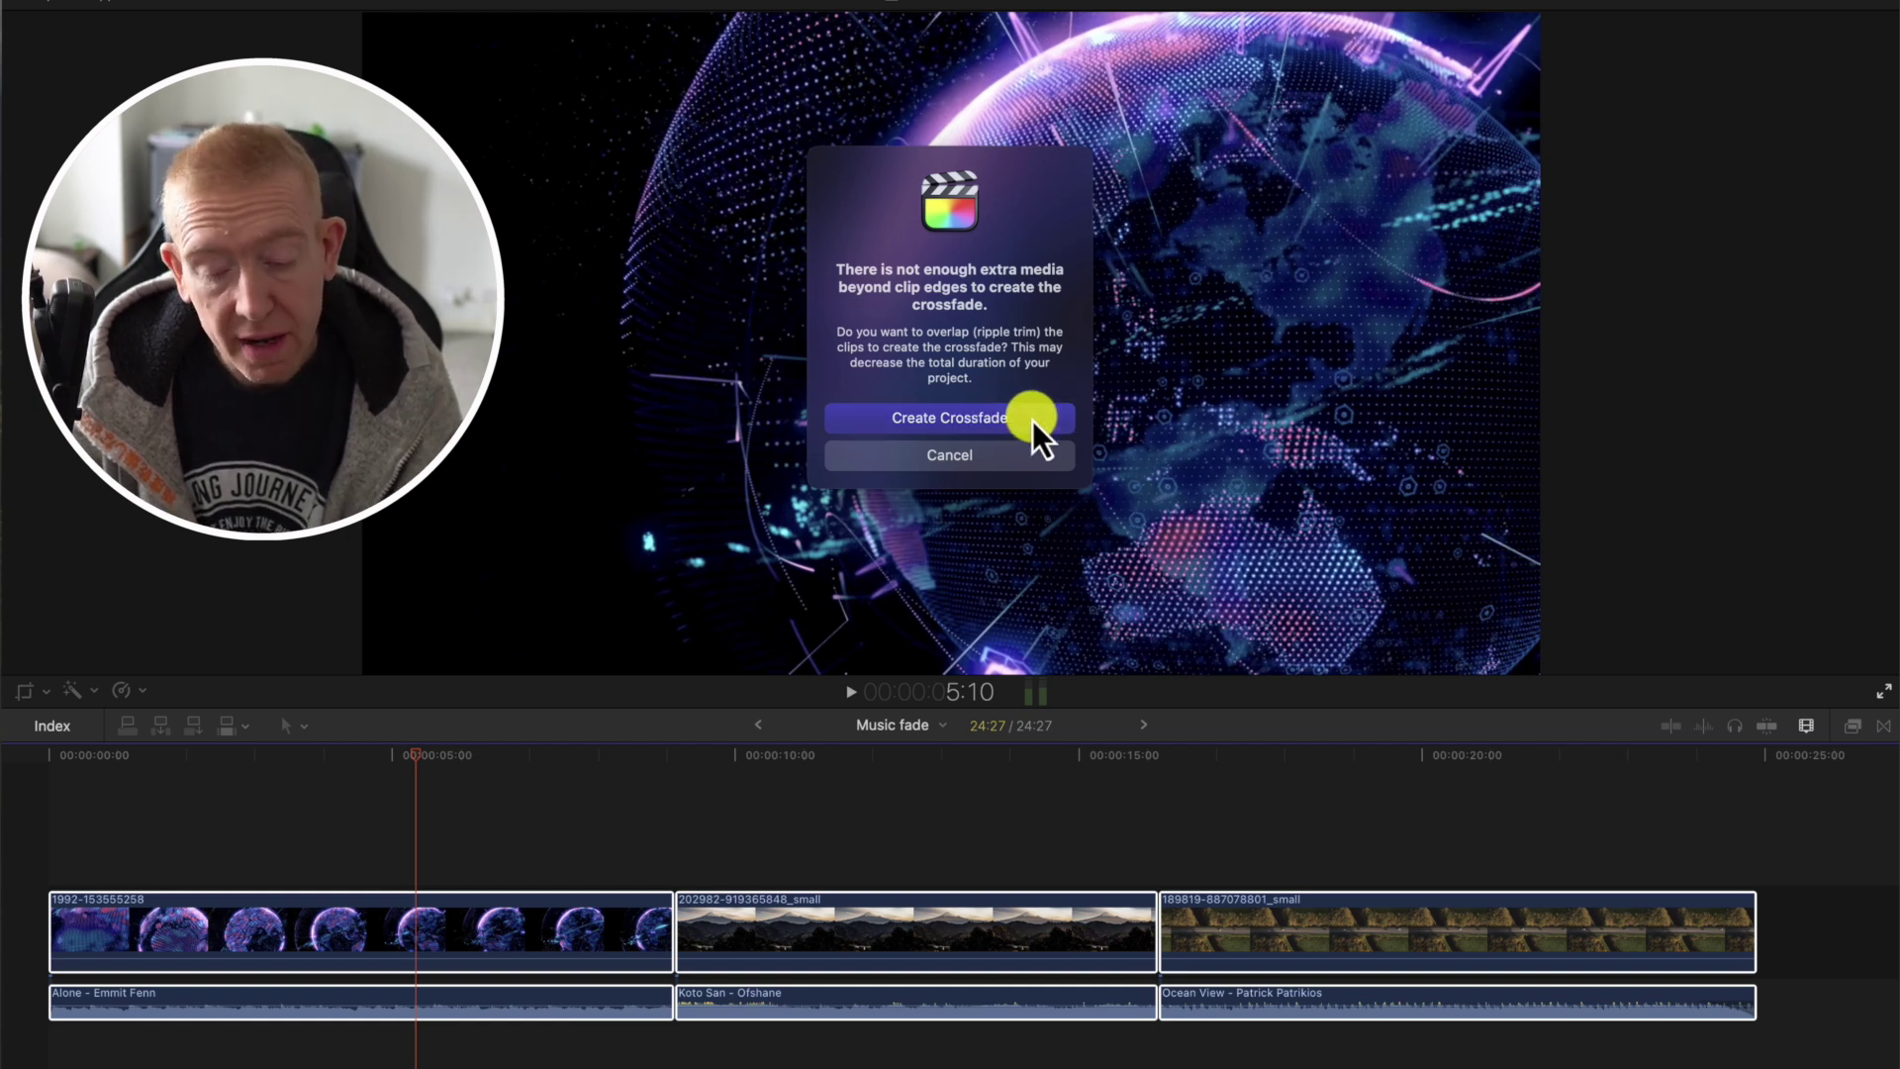
click(576, 838)
key(super+equal)
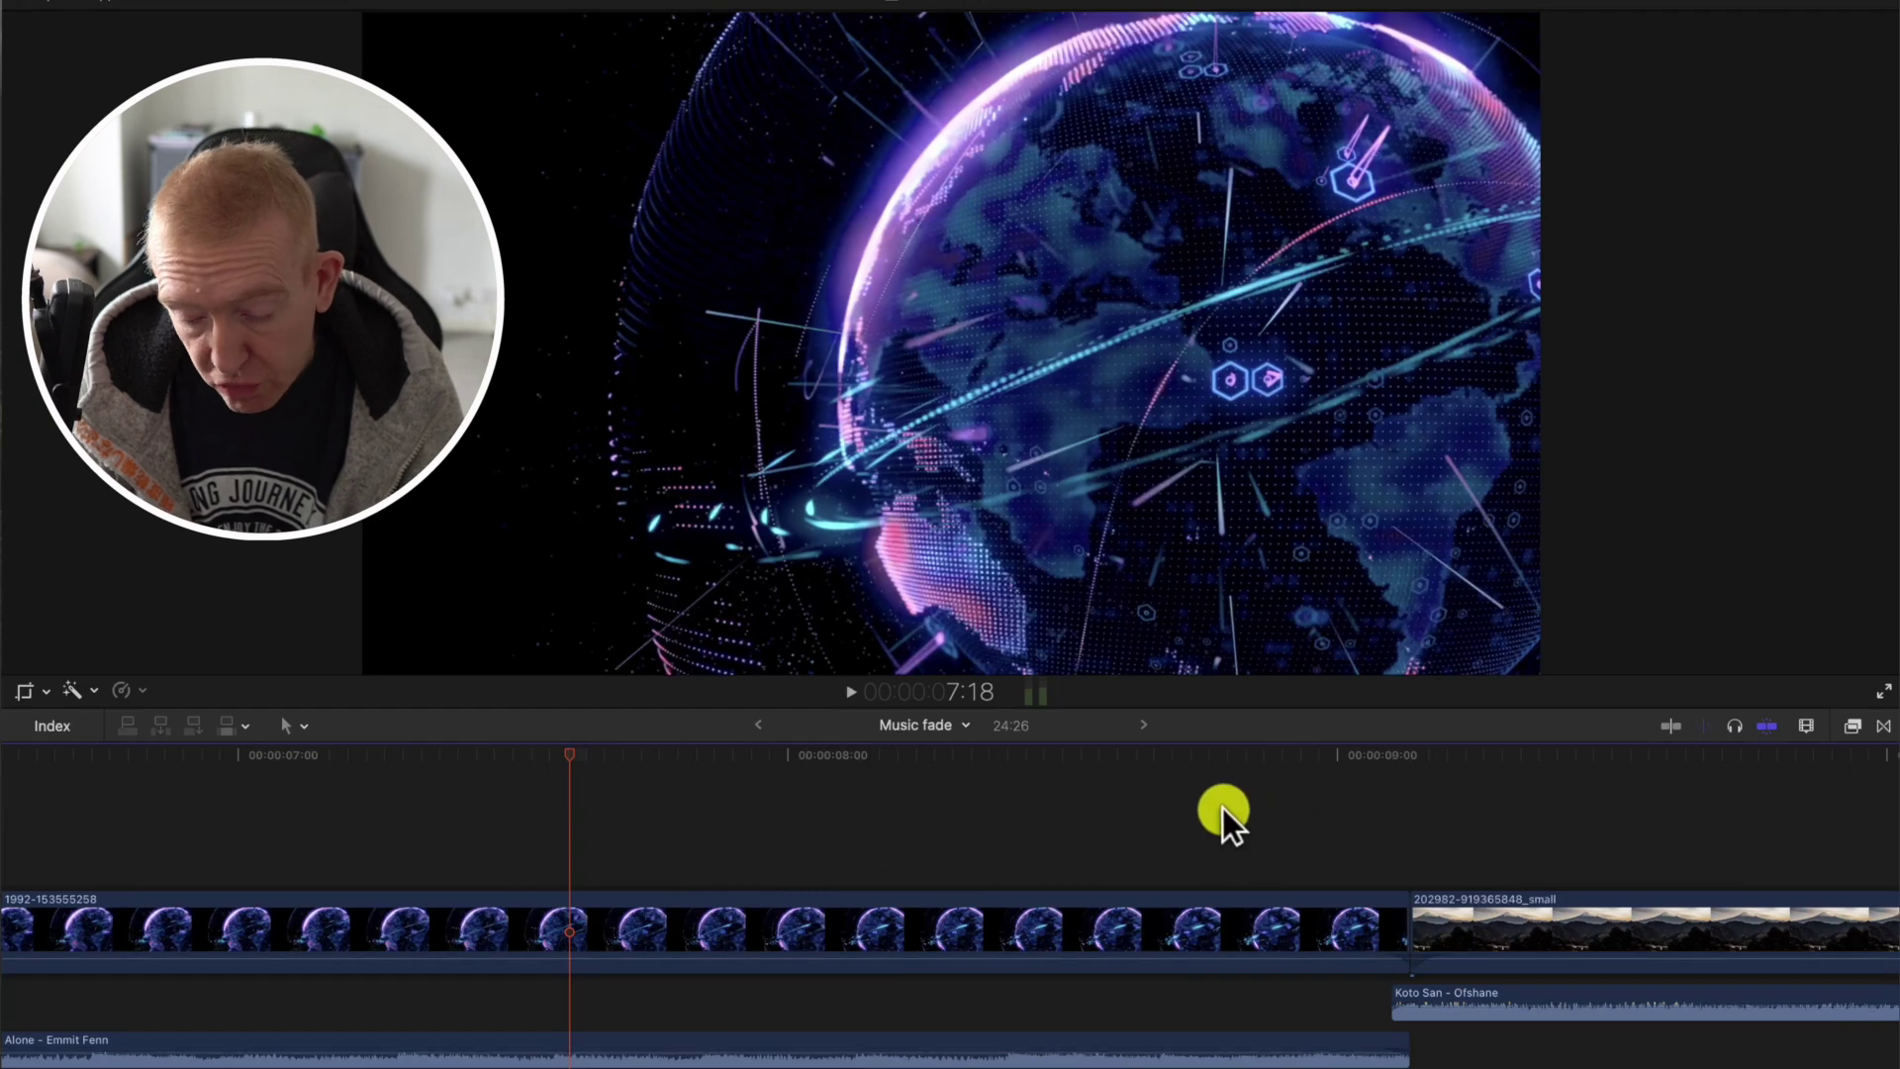
click(1222, 808)
scroll(1223, 807, right, 5)
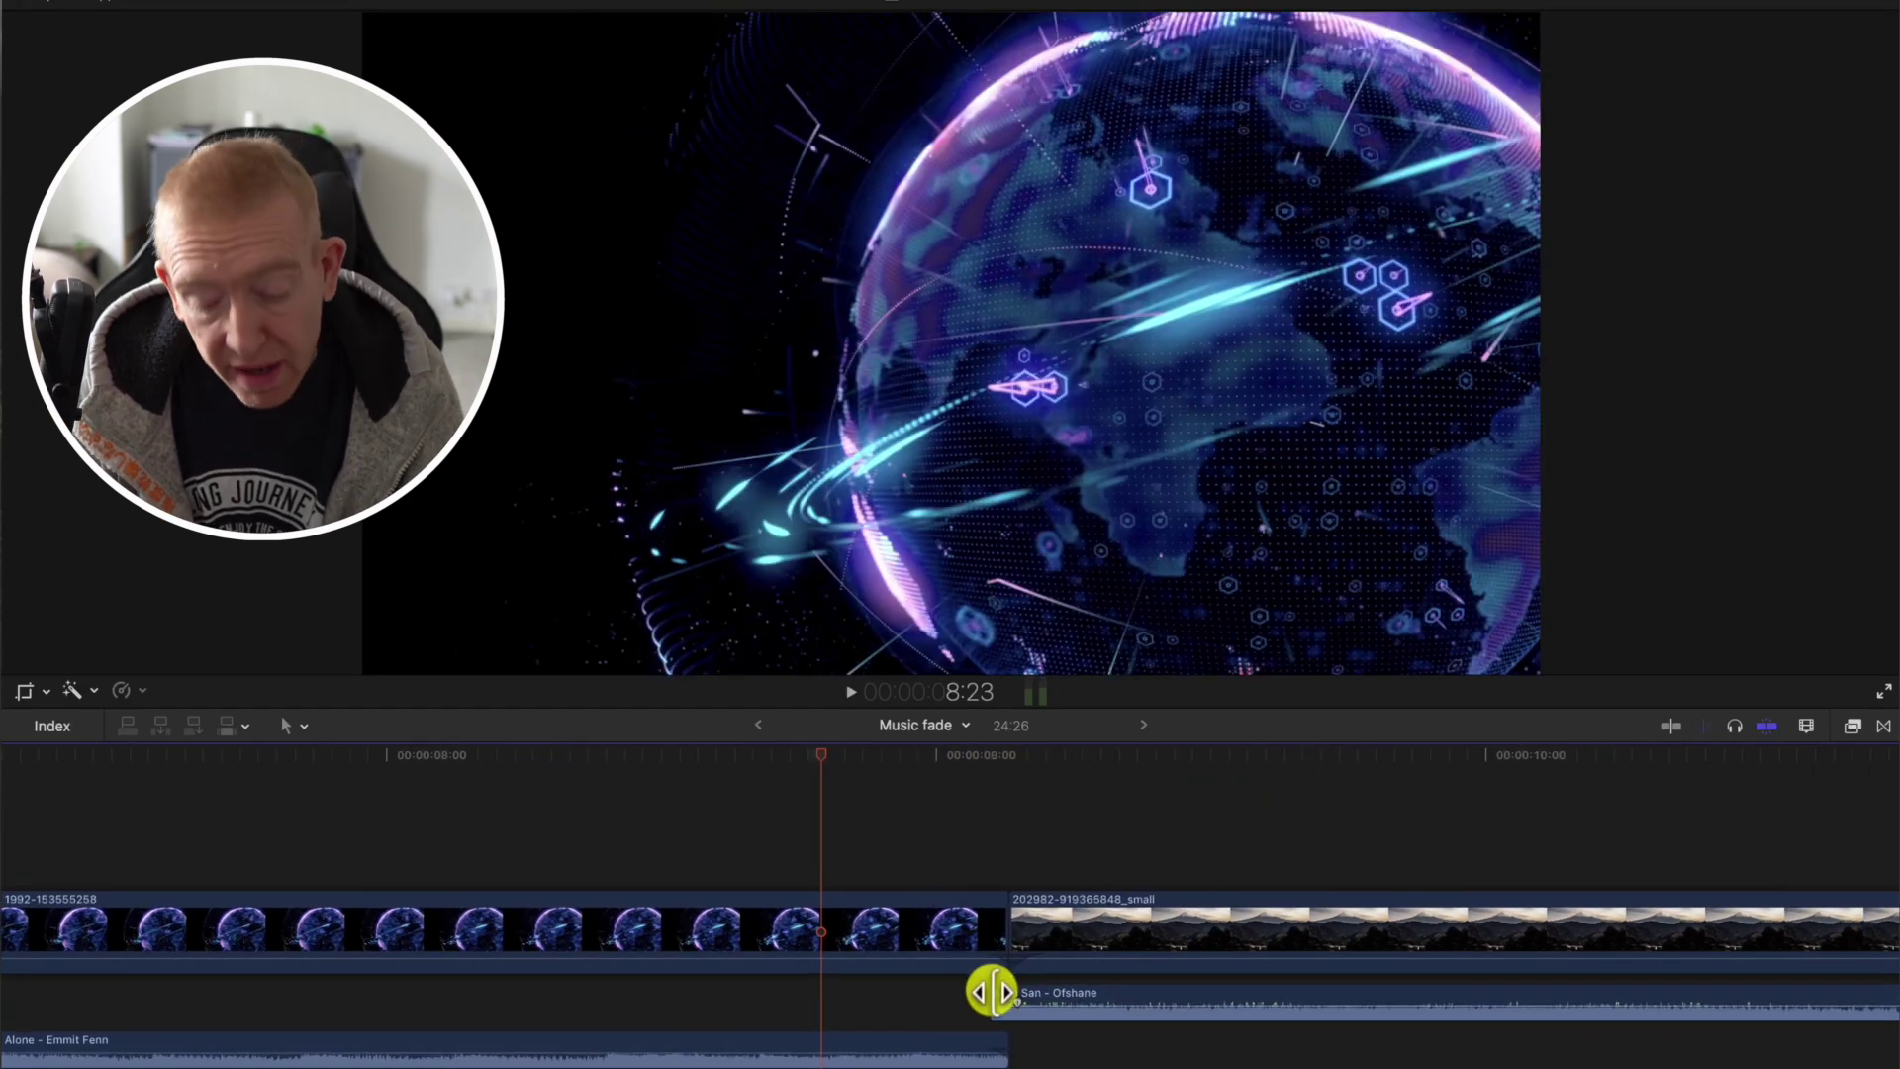
click(921, 839)
key(super+equal)
key(super+equal)
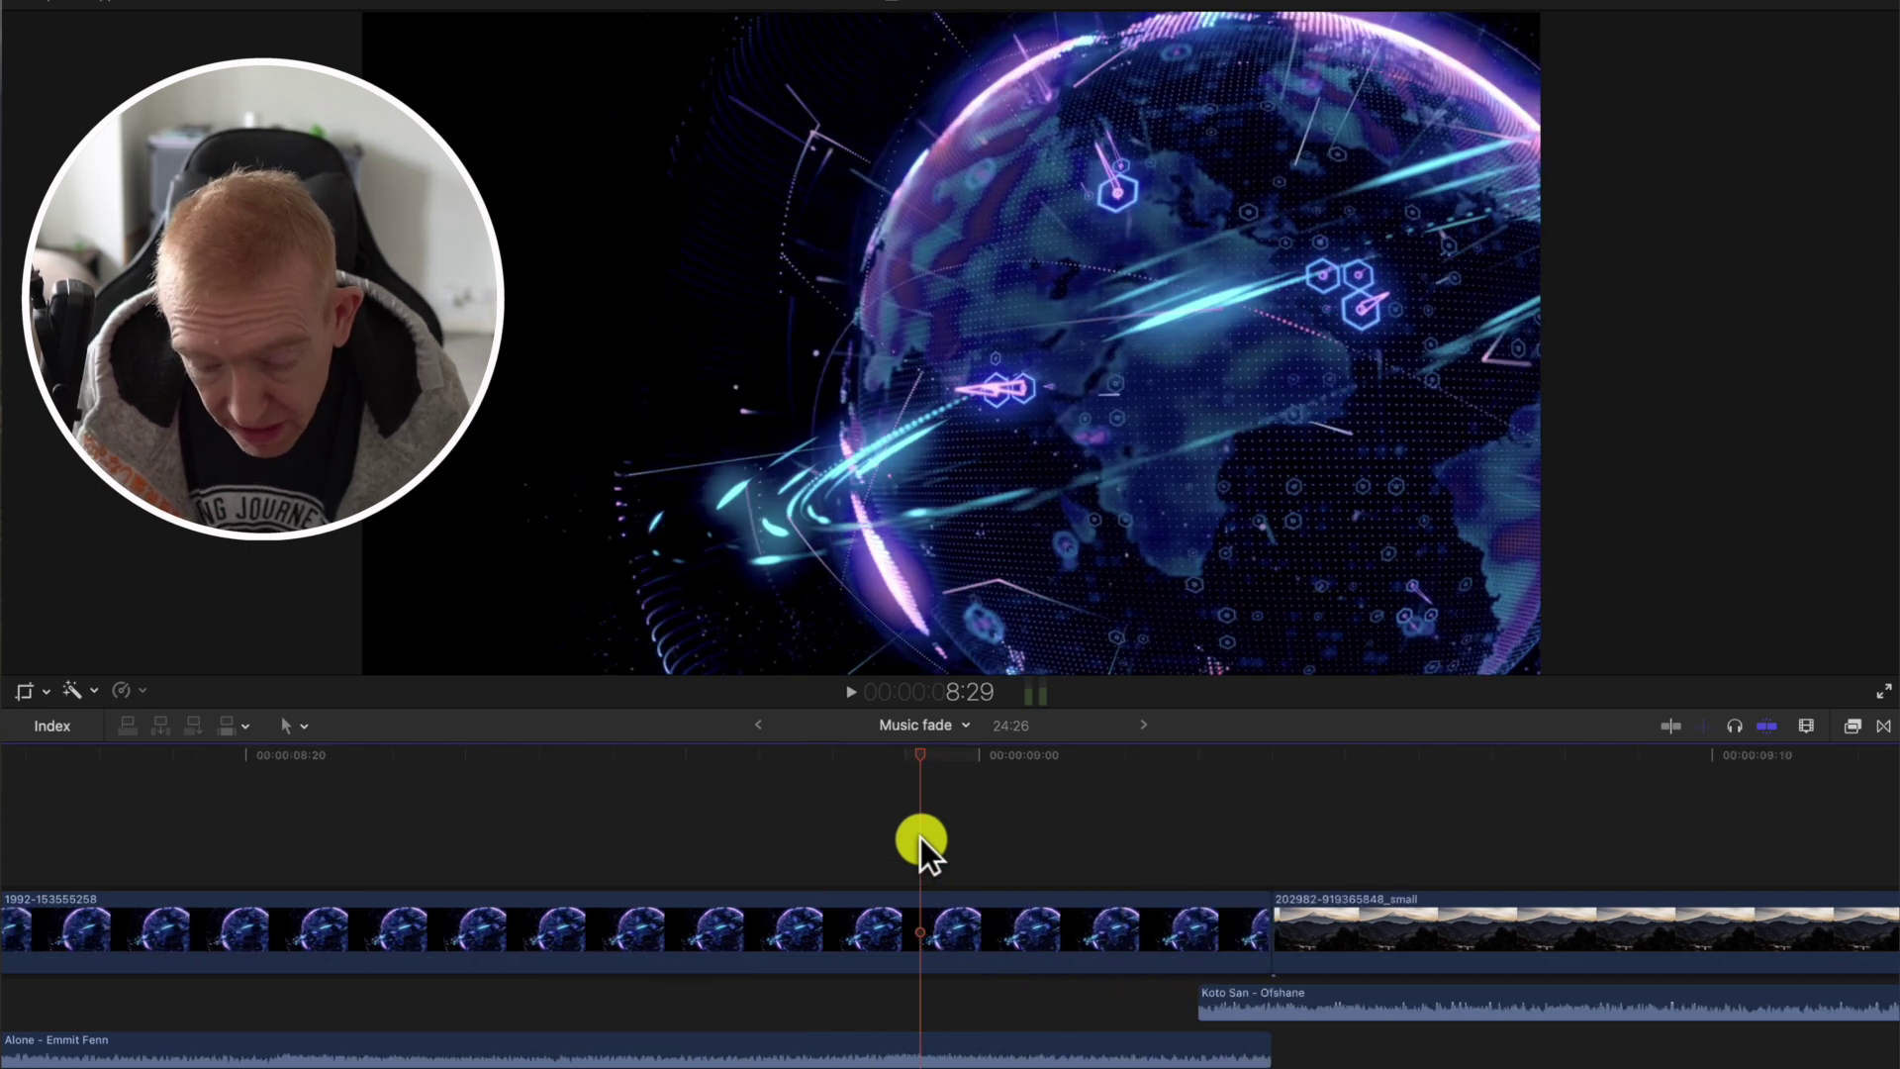
click(1148, 838)
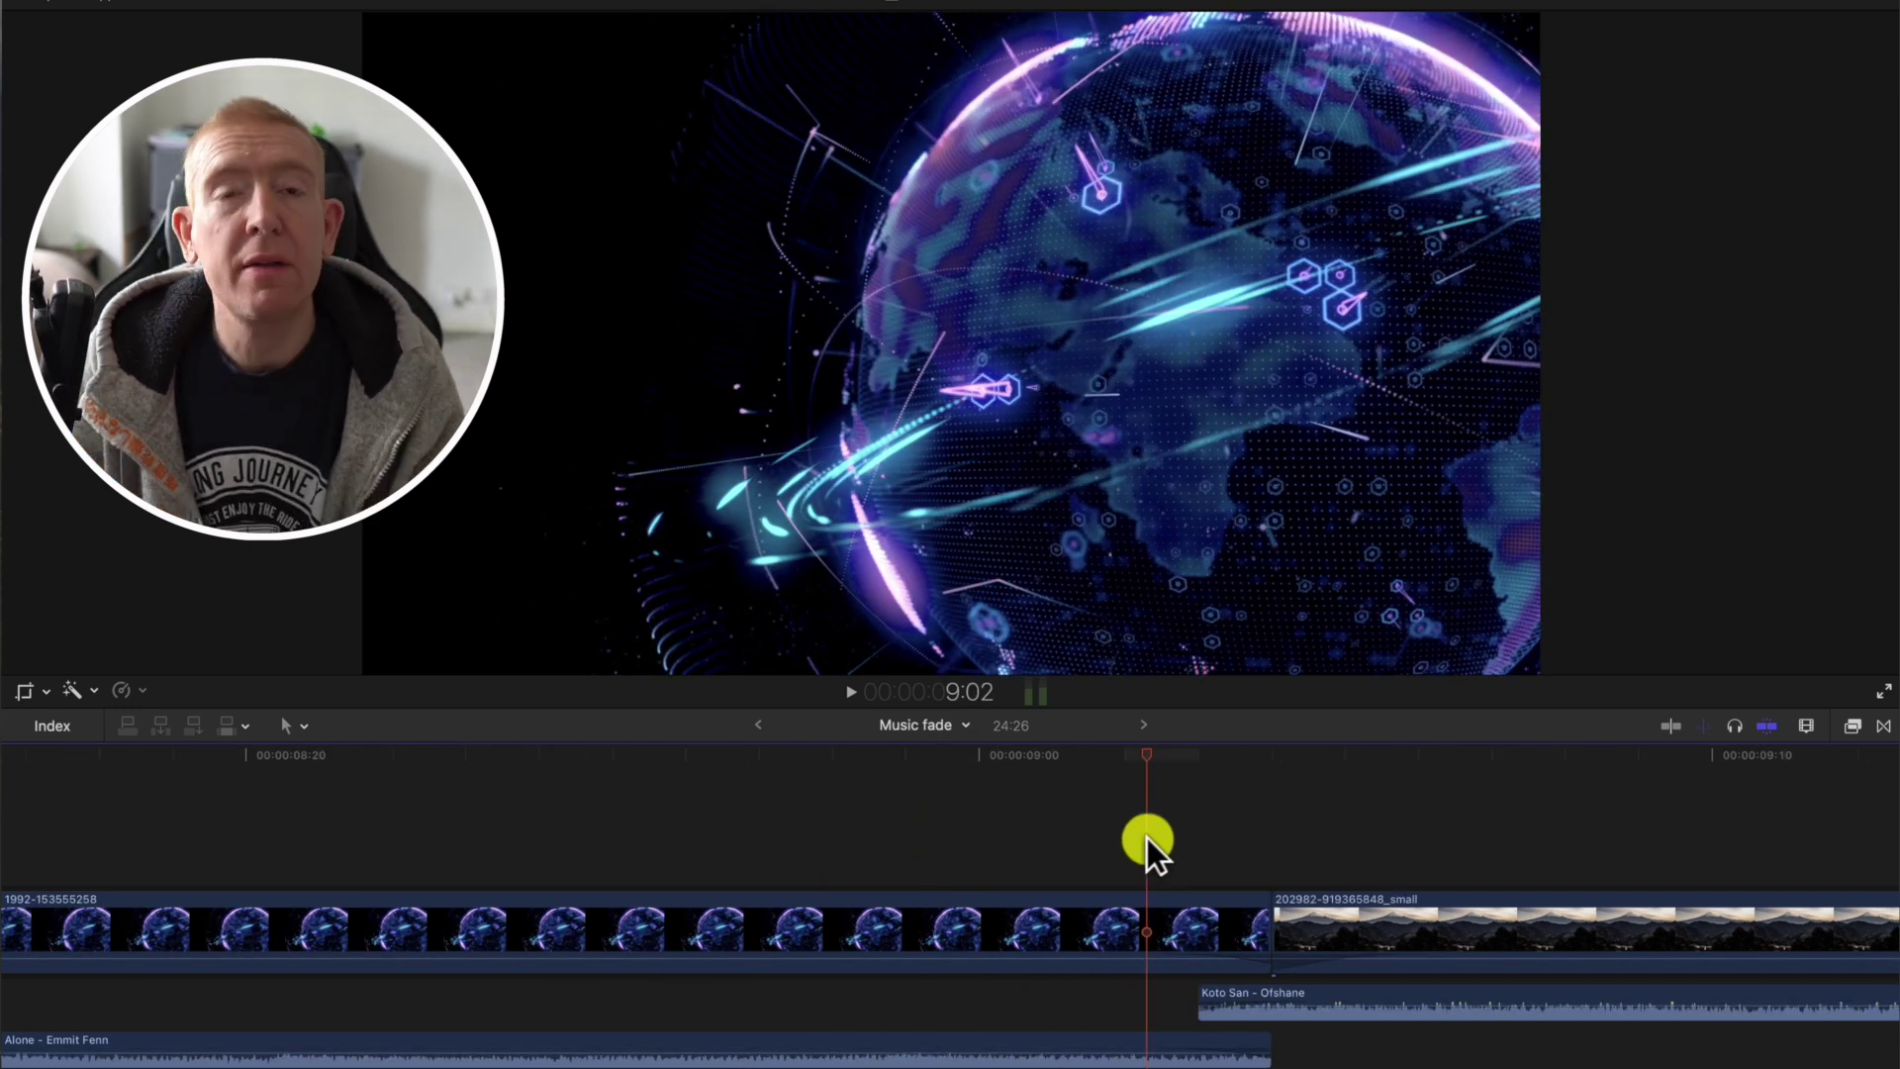
click(1066, 838)
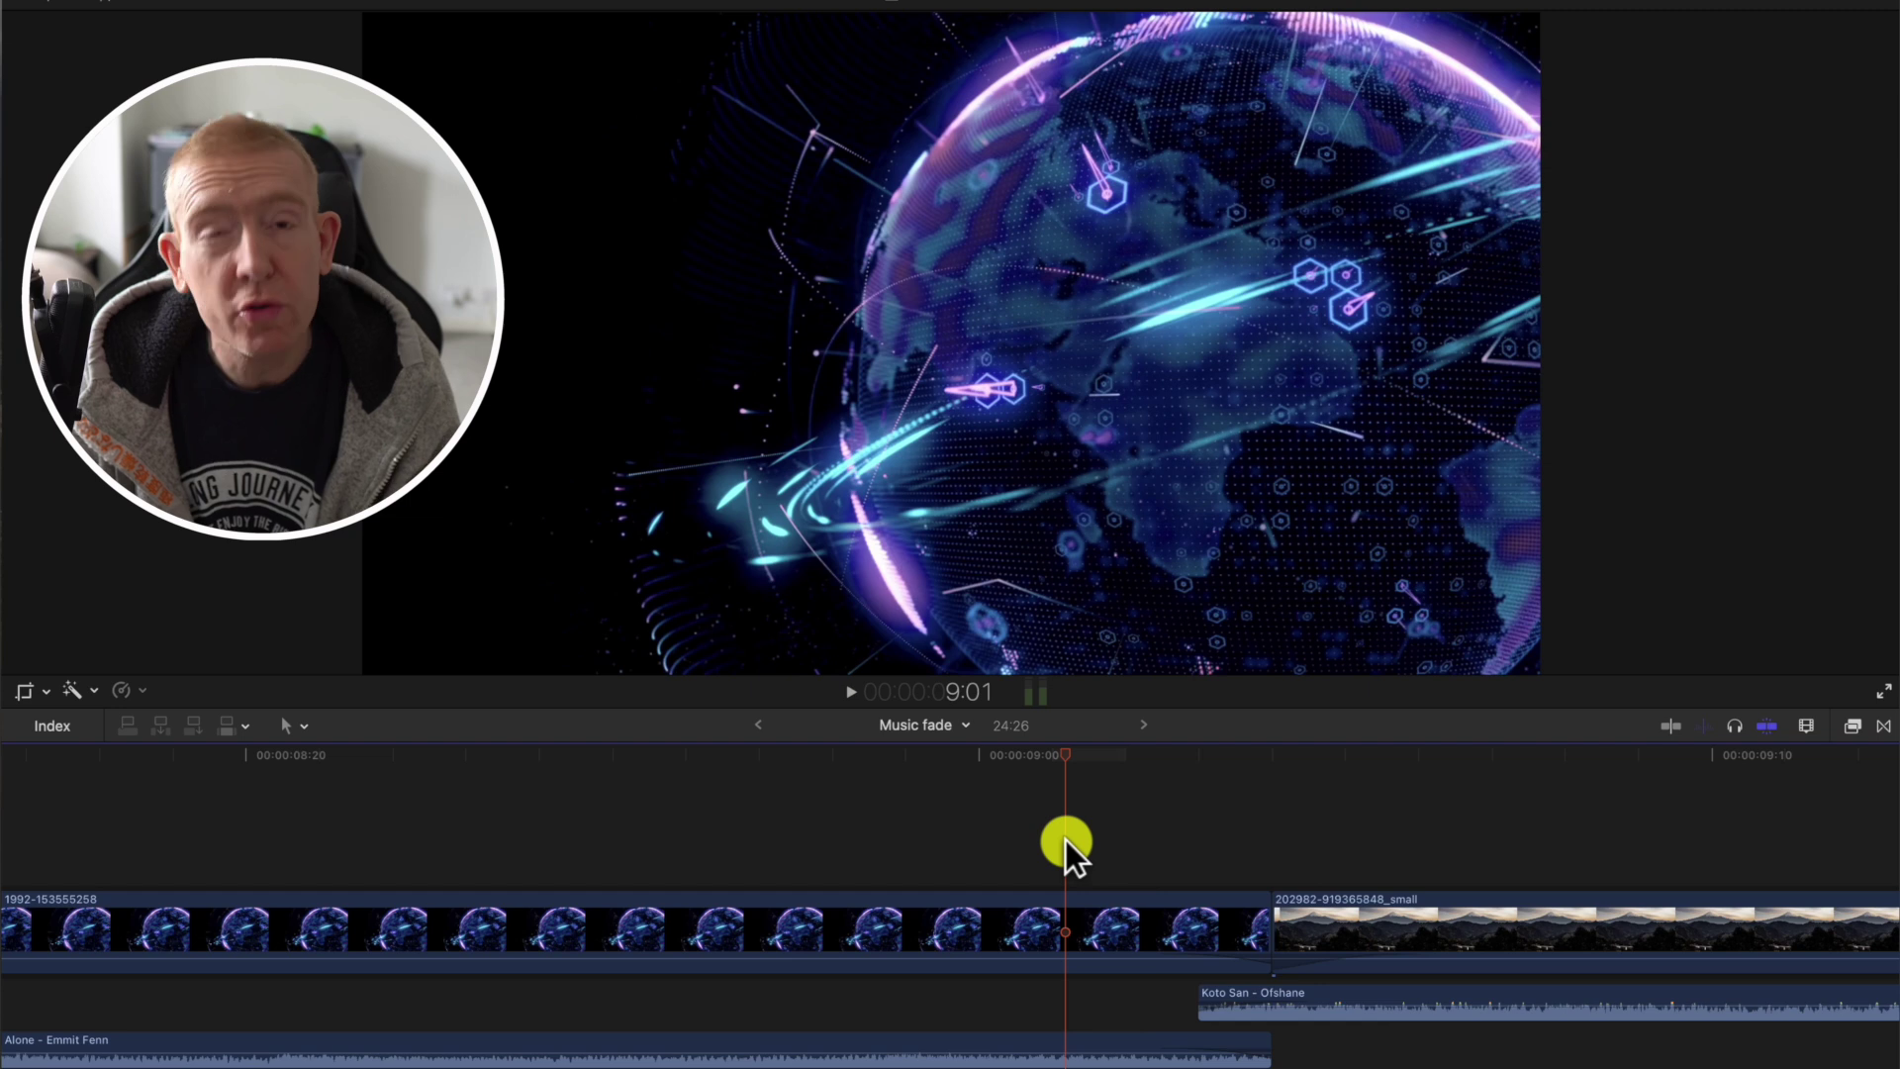
key(space)
key(space)
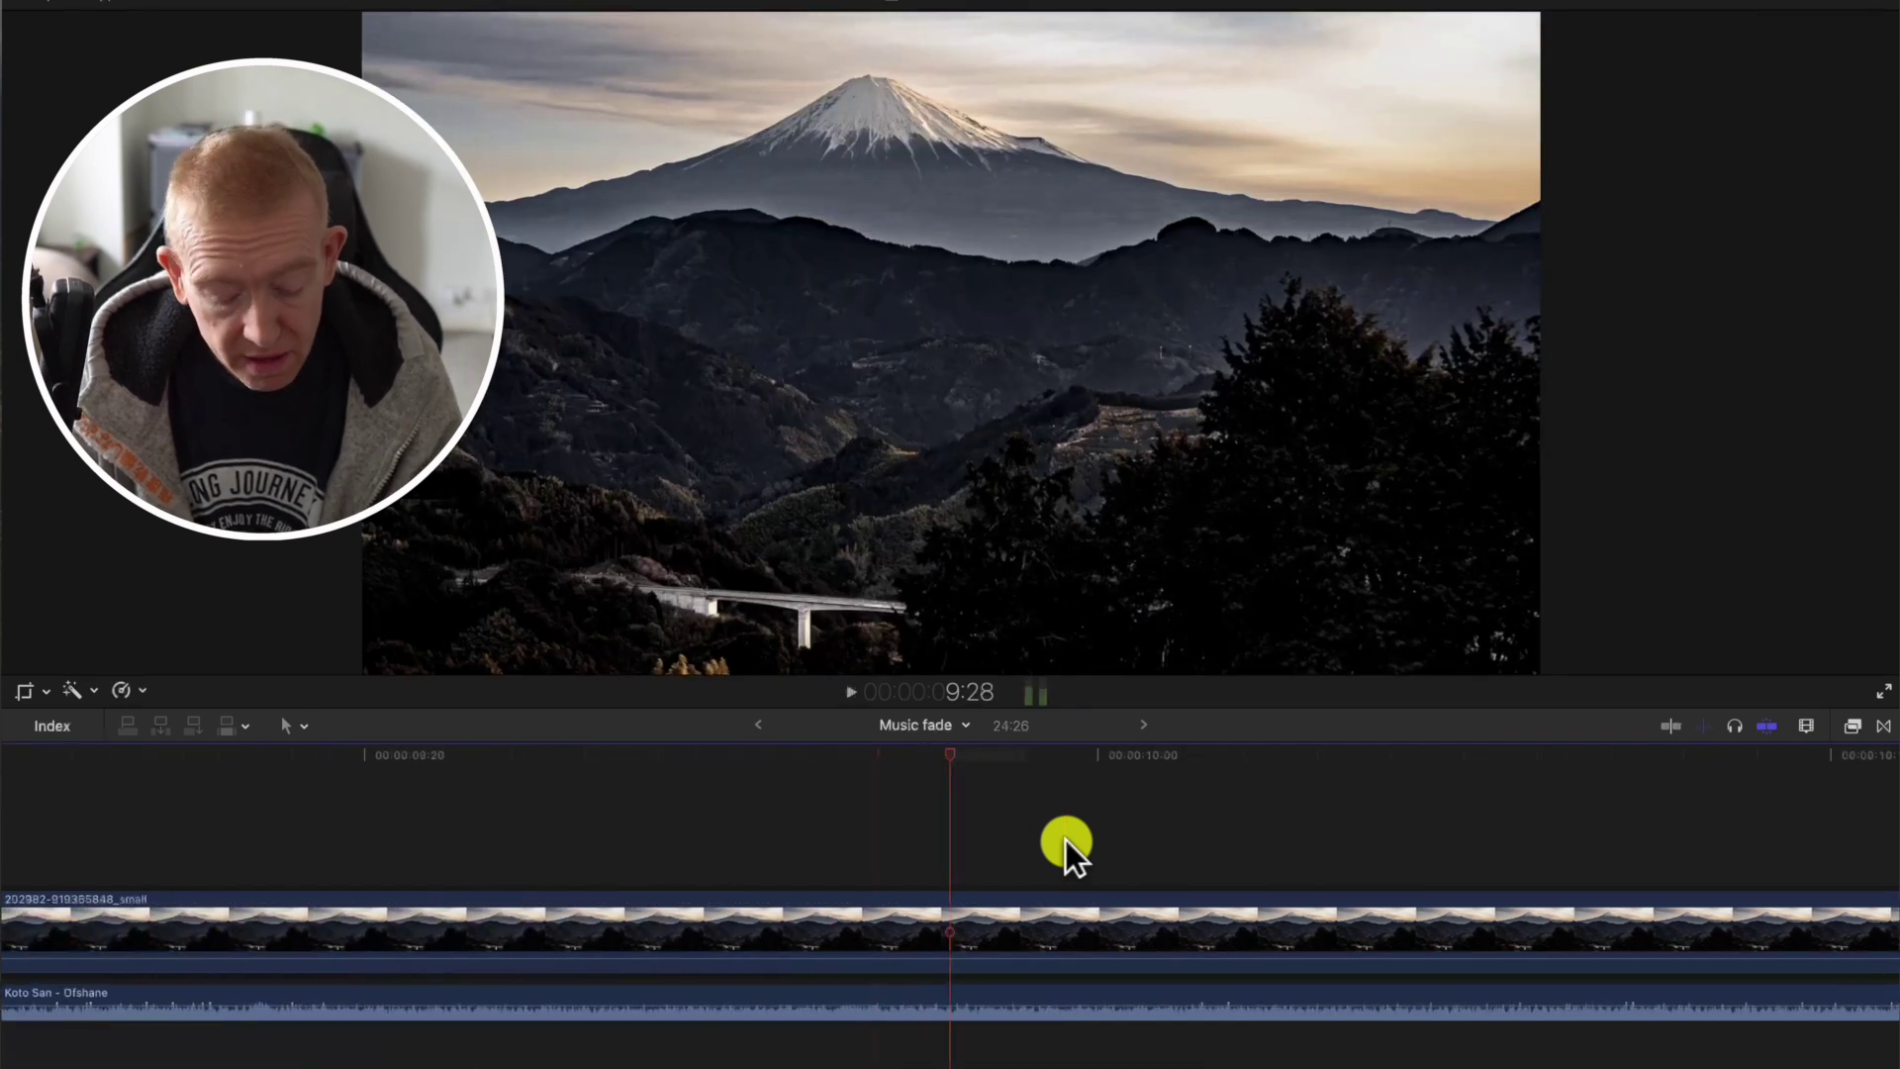
key(shift+z)
click(485, 896)
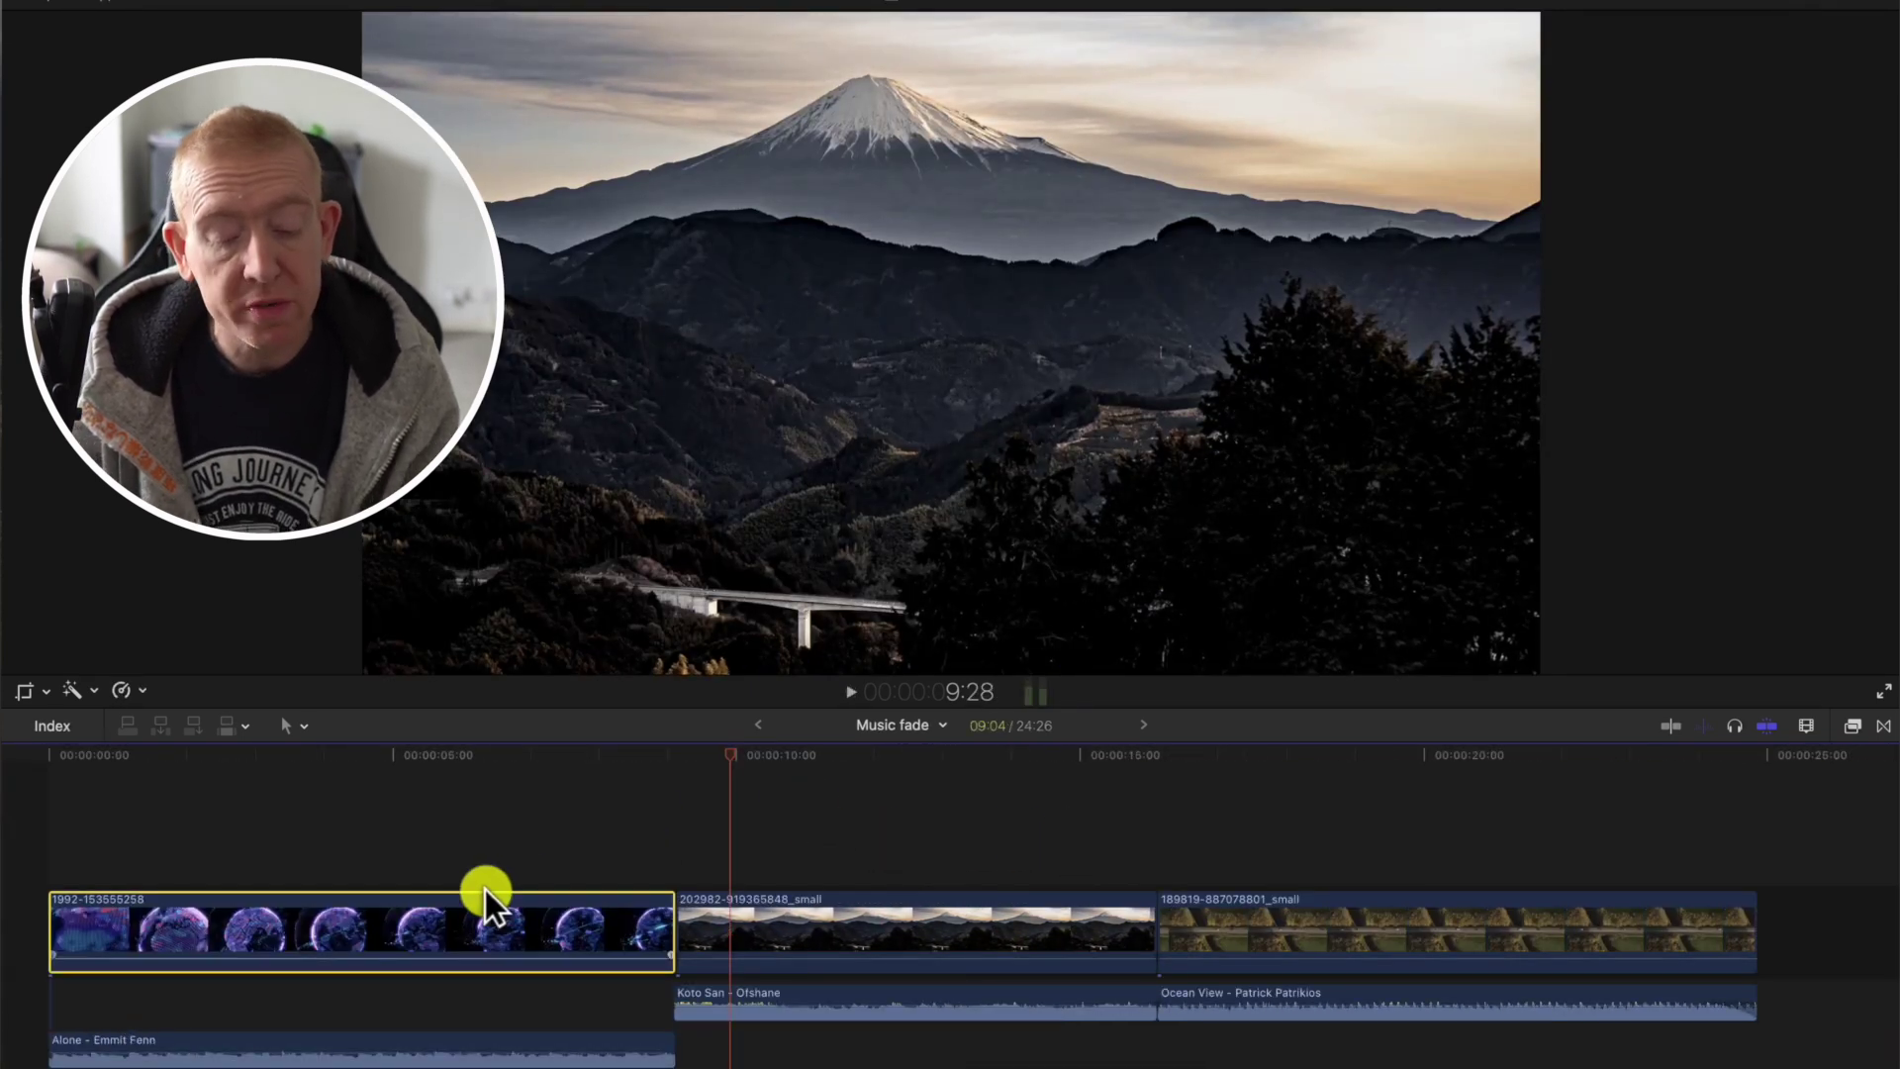
click(493, 842)
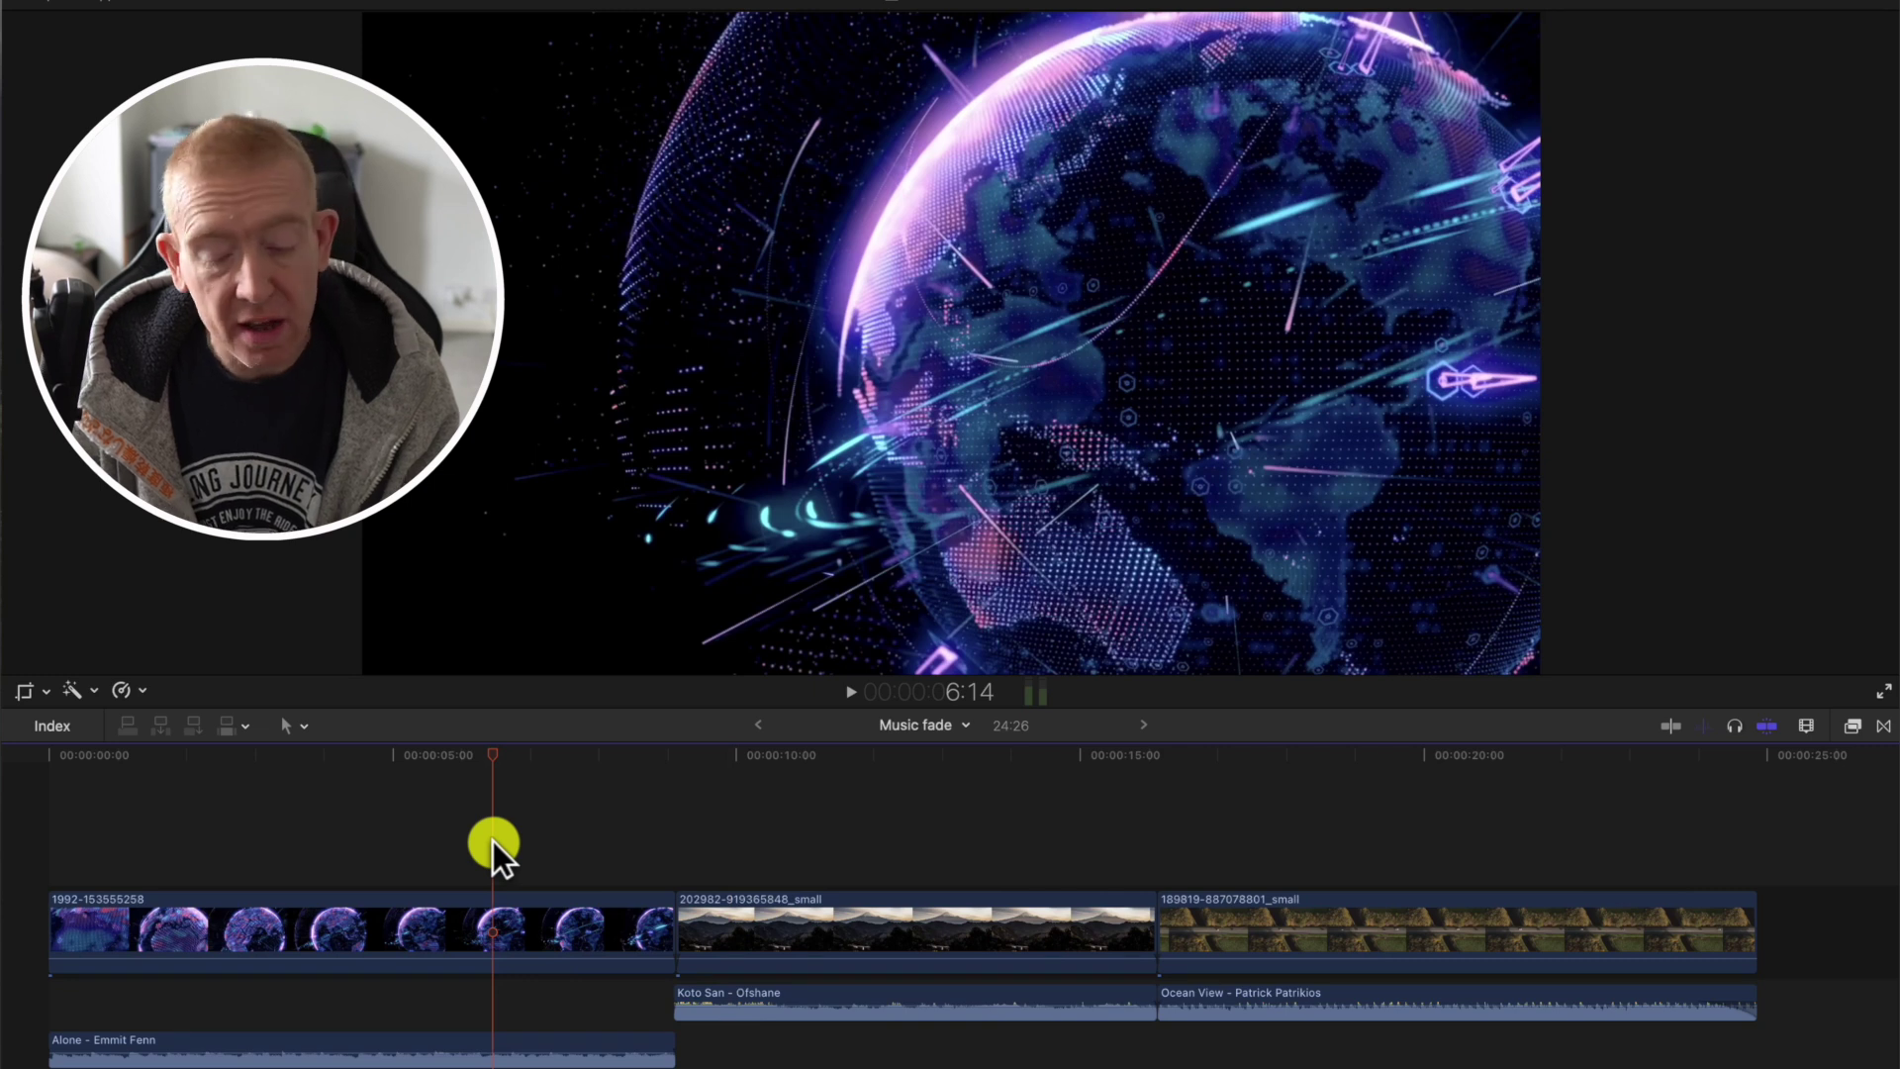
key(space)
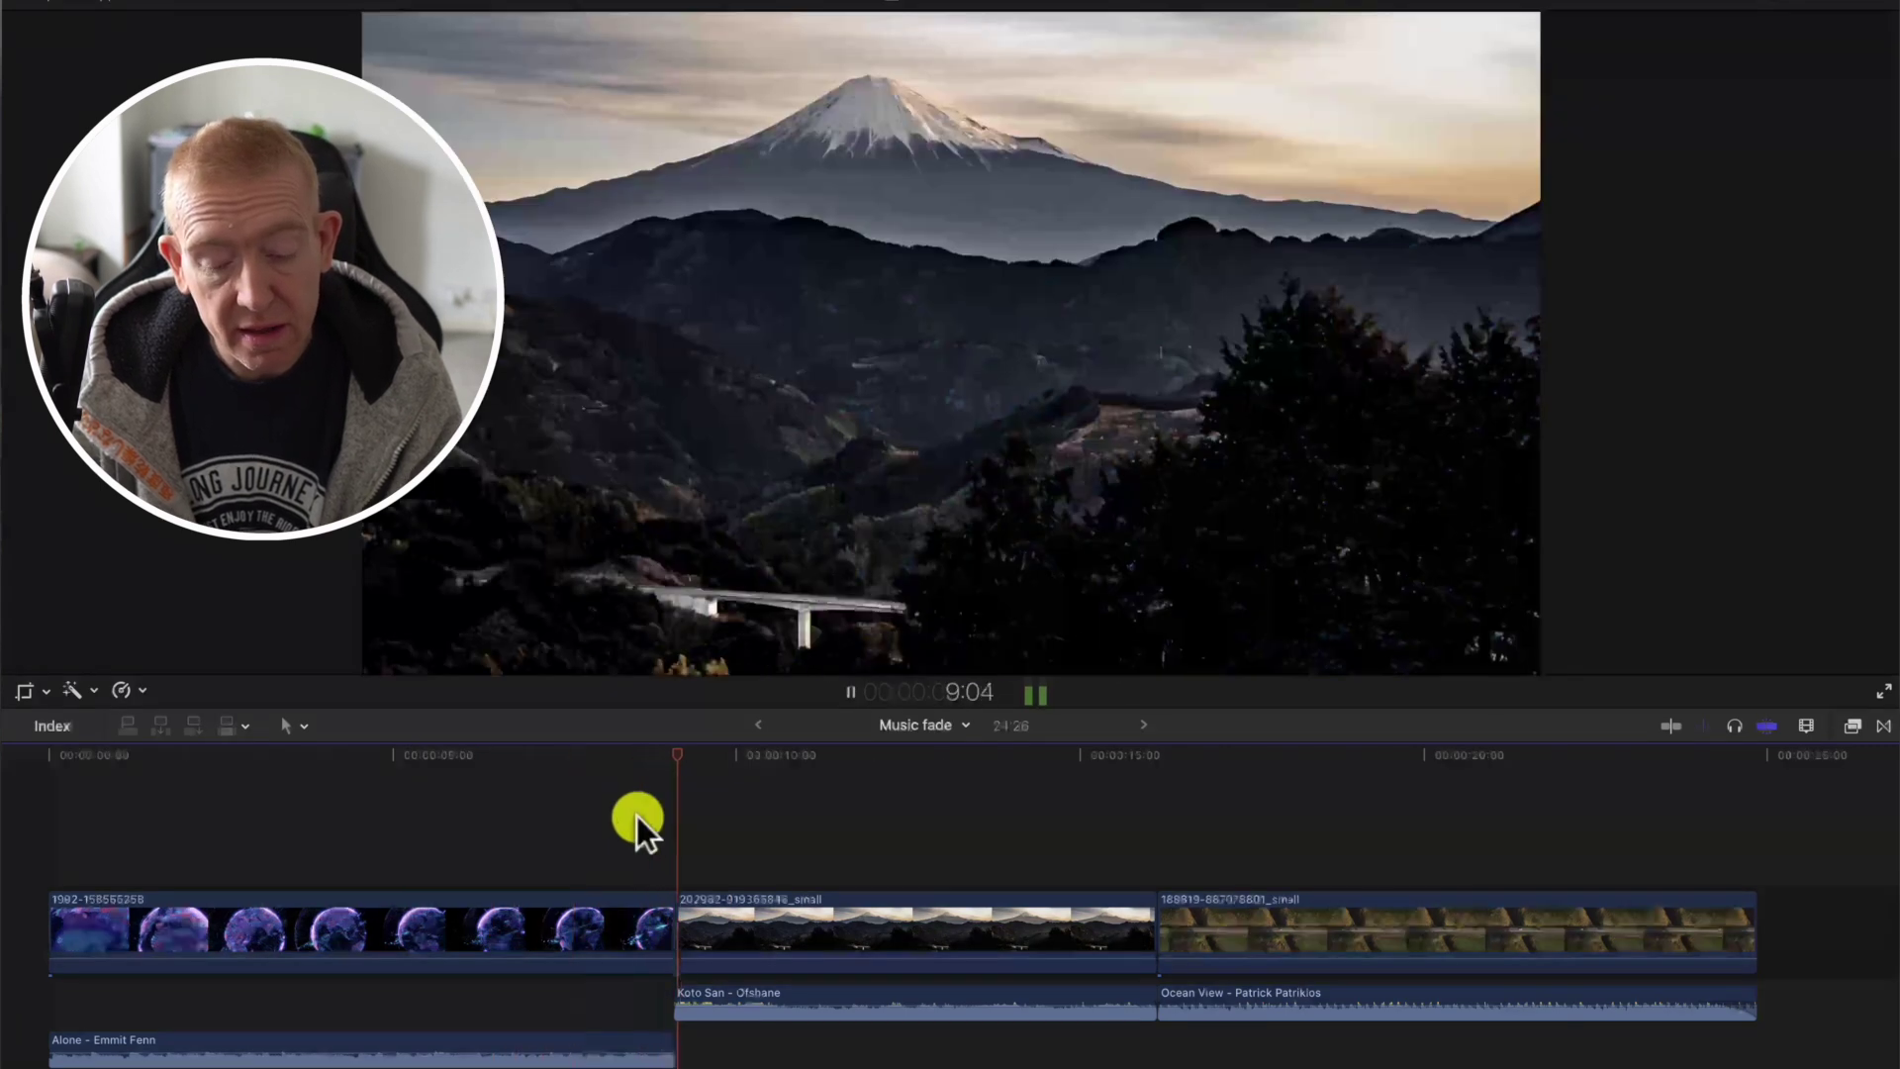
click(1128, 842)
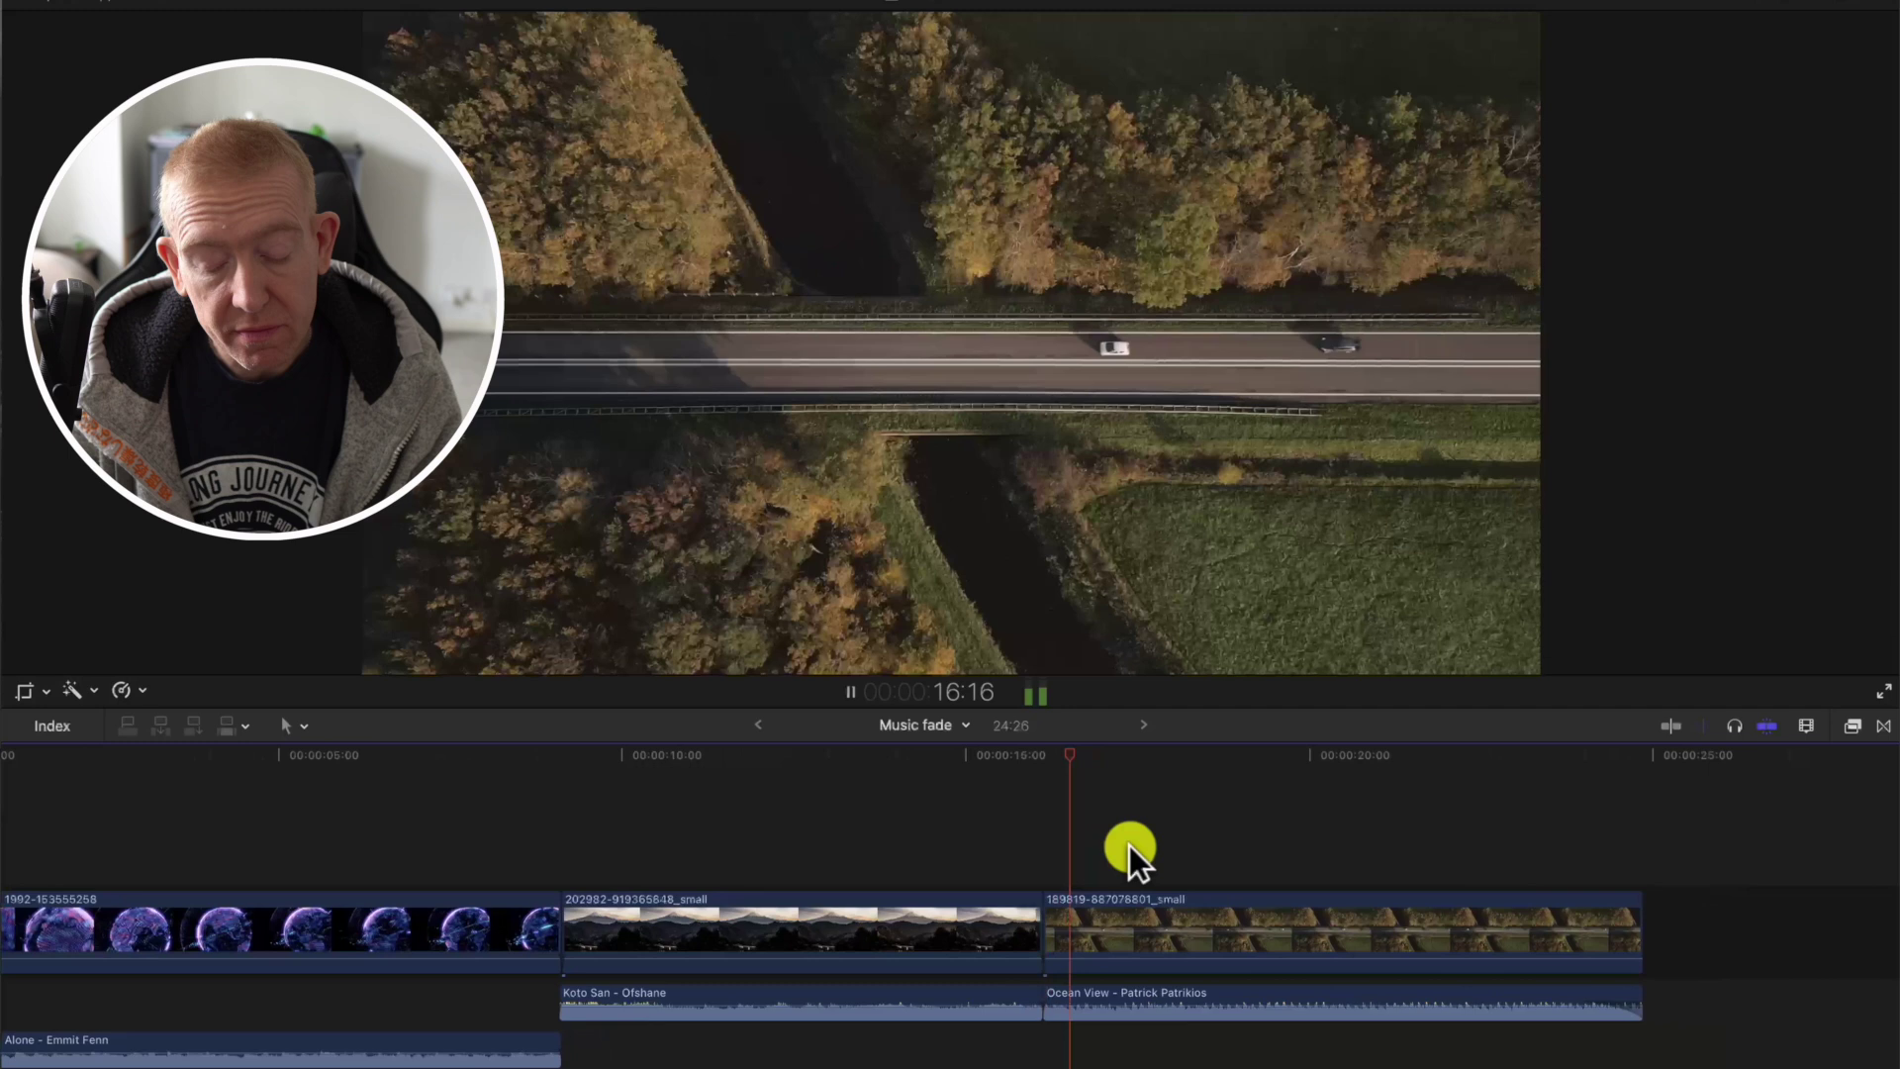
key(space)
click(987, 862)
key(super+equal)
key(super+equal)
key(super+equal)
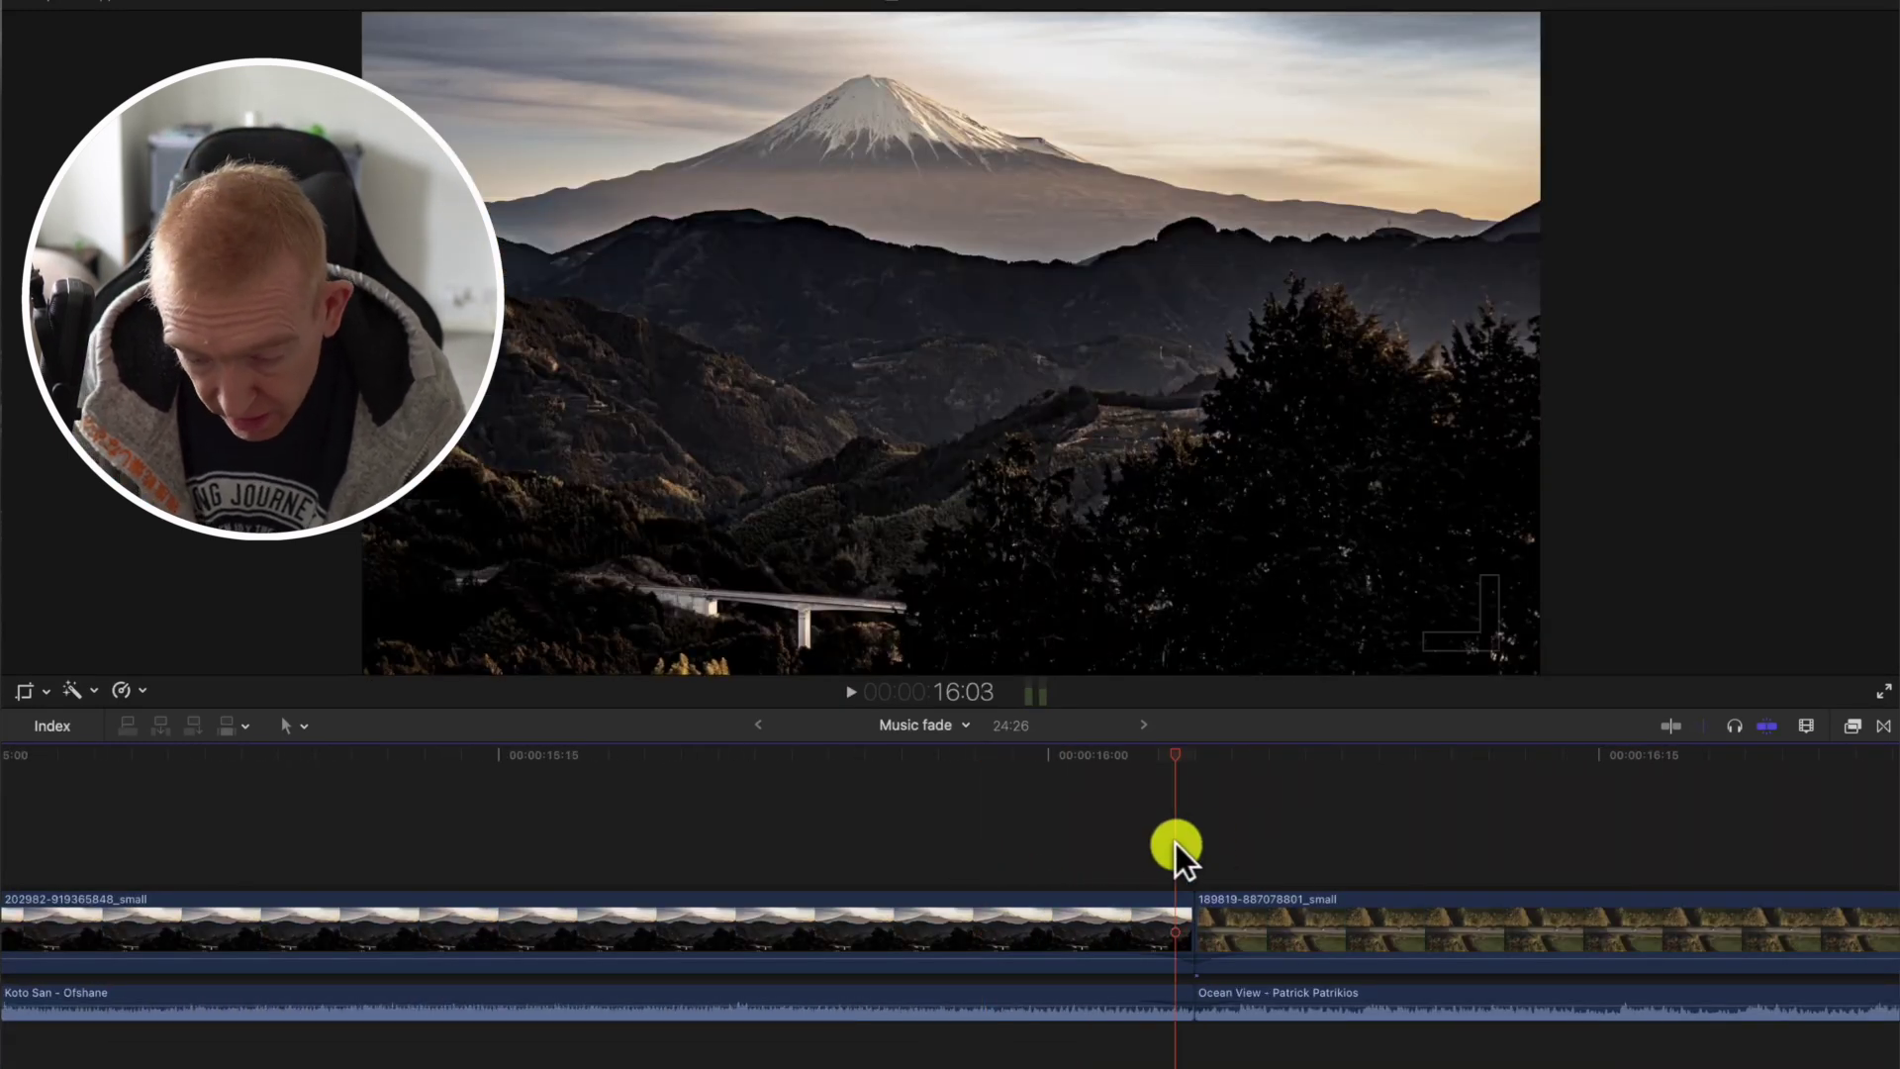
key(super+equal)
key(super+equal)
key(super+equal)
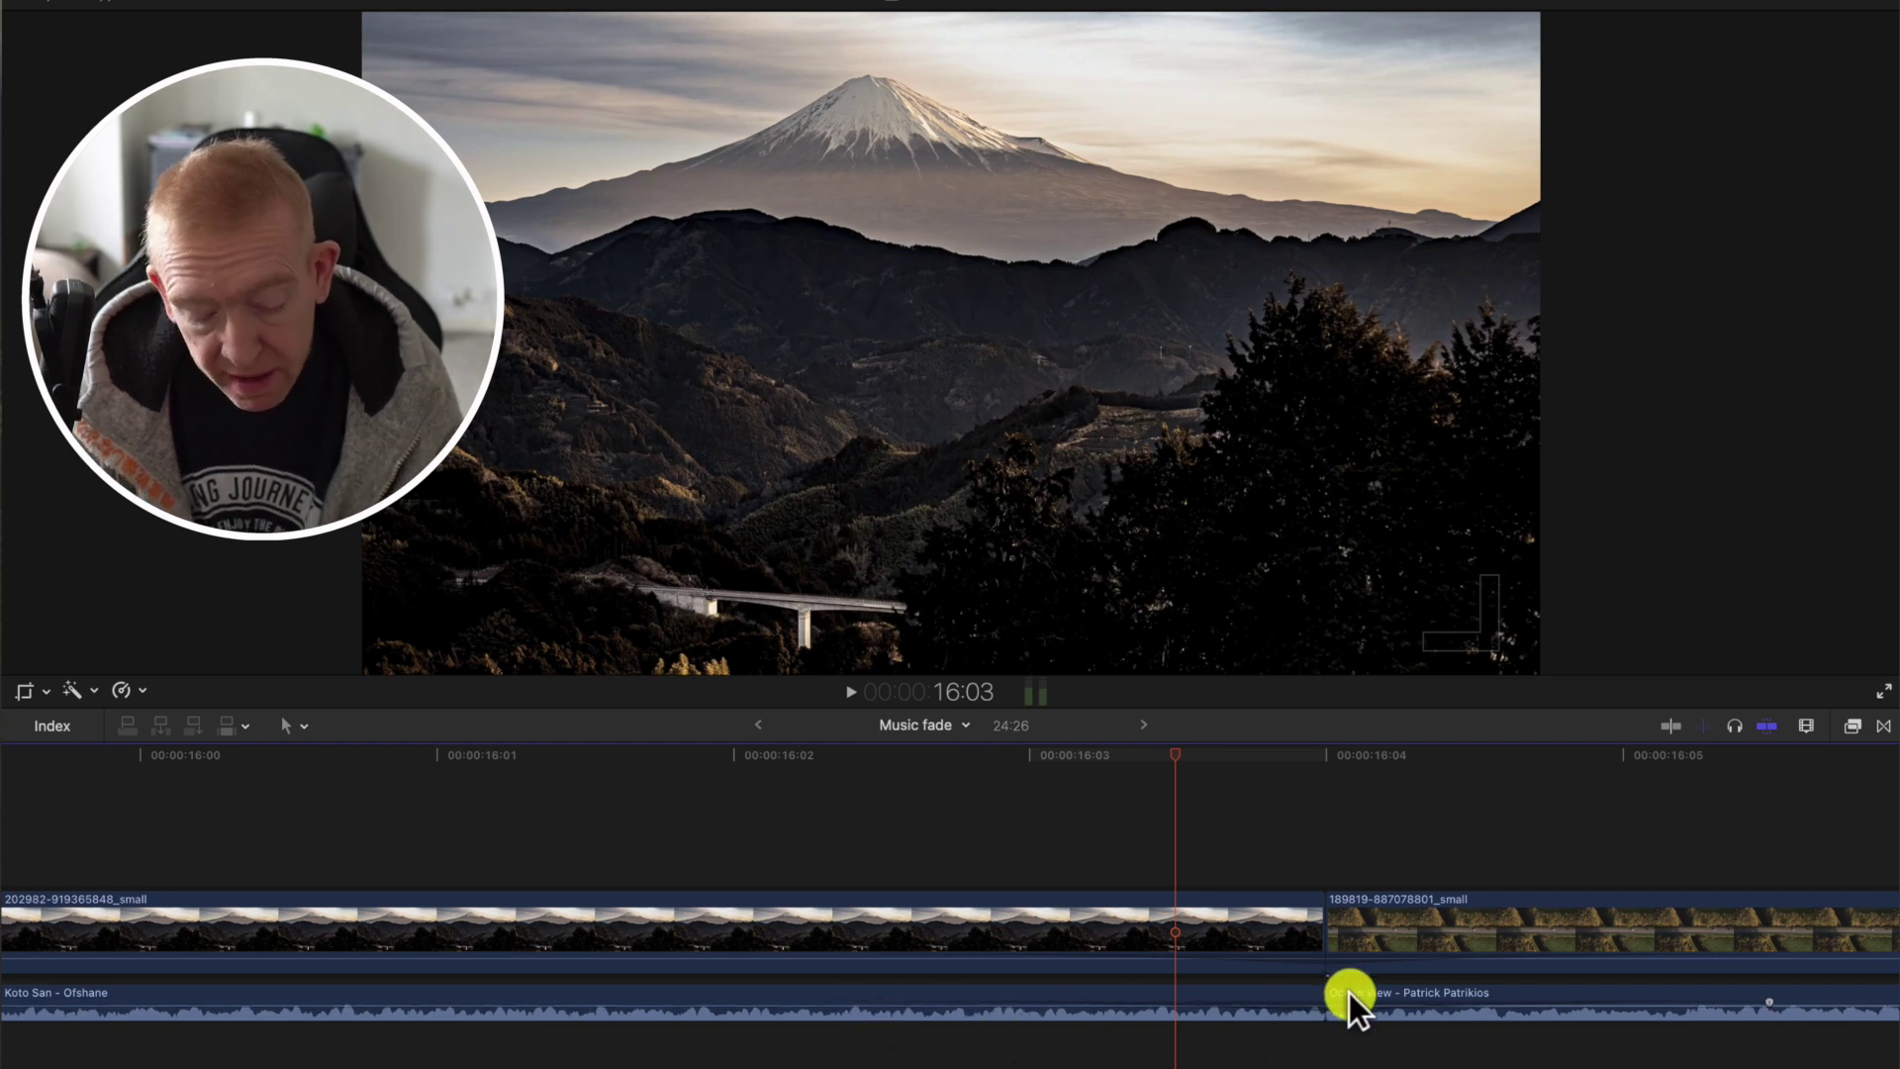
key(shift+z)
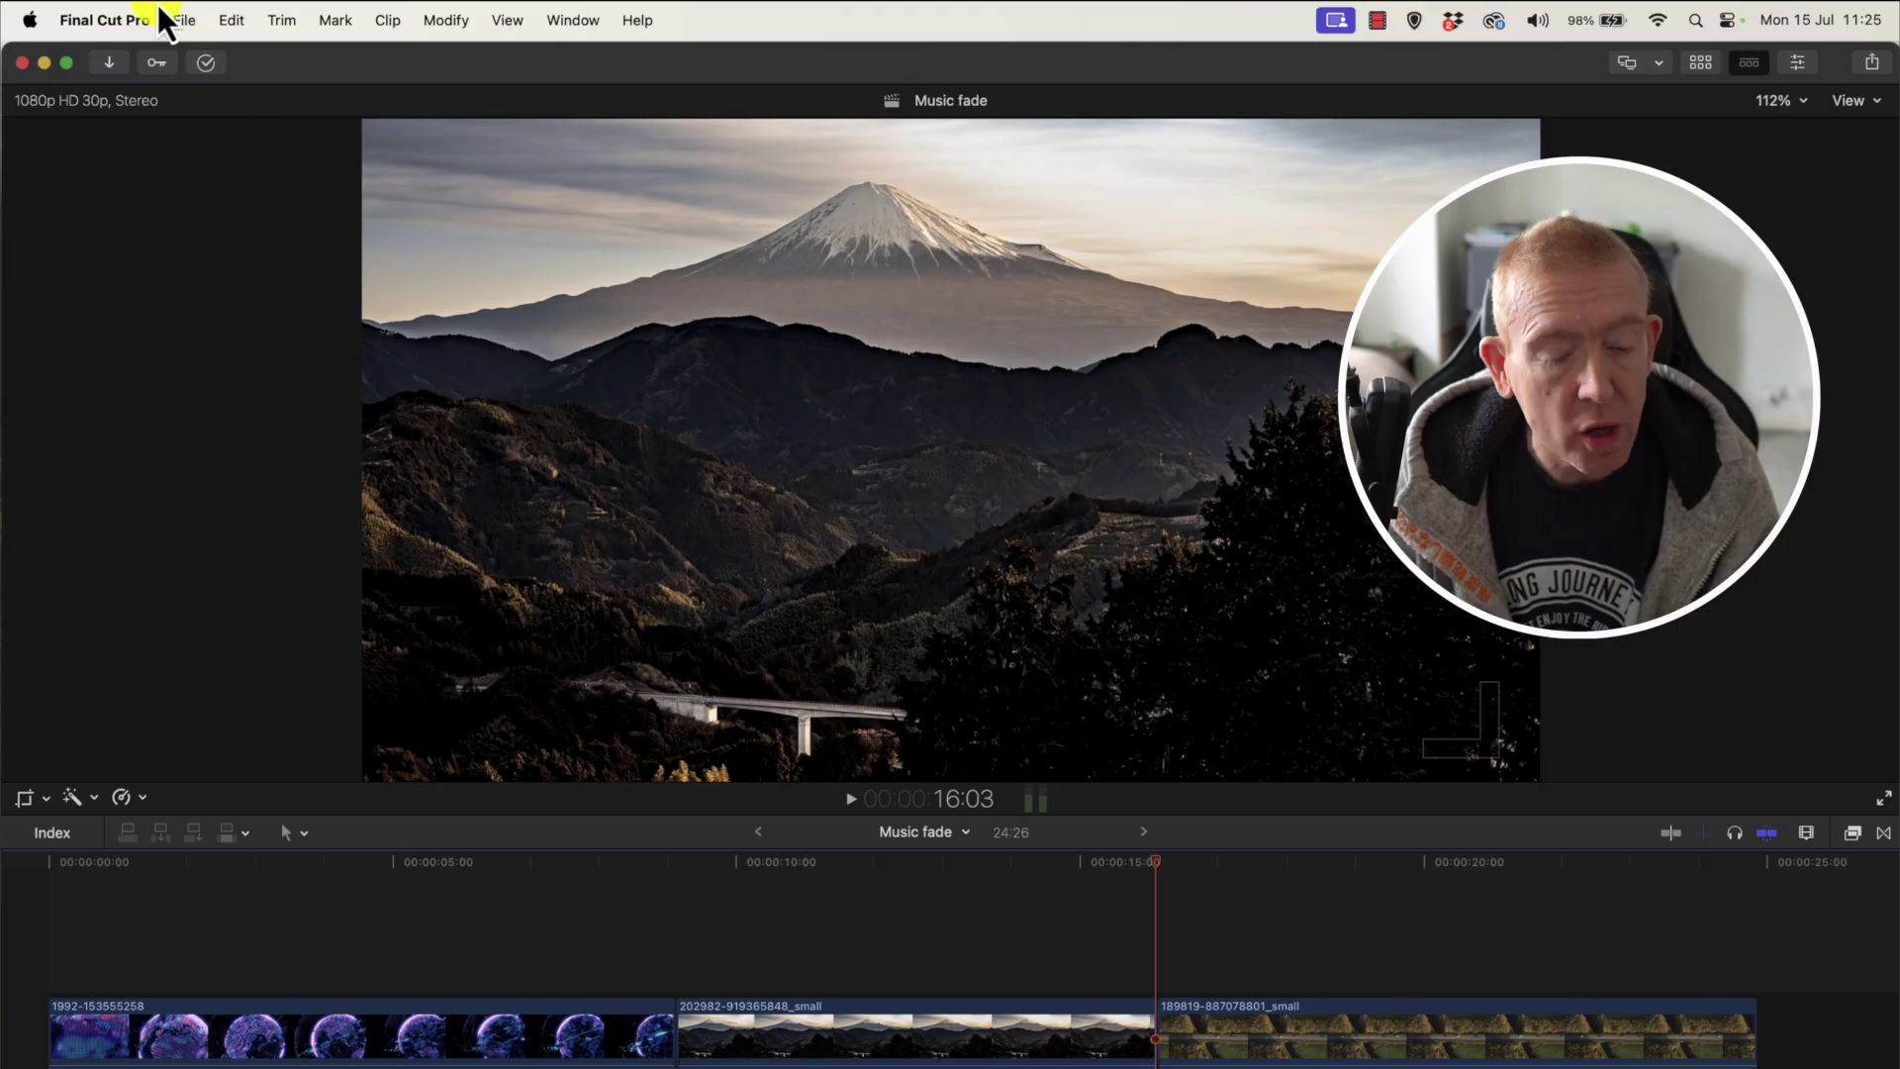
click(185, 20)
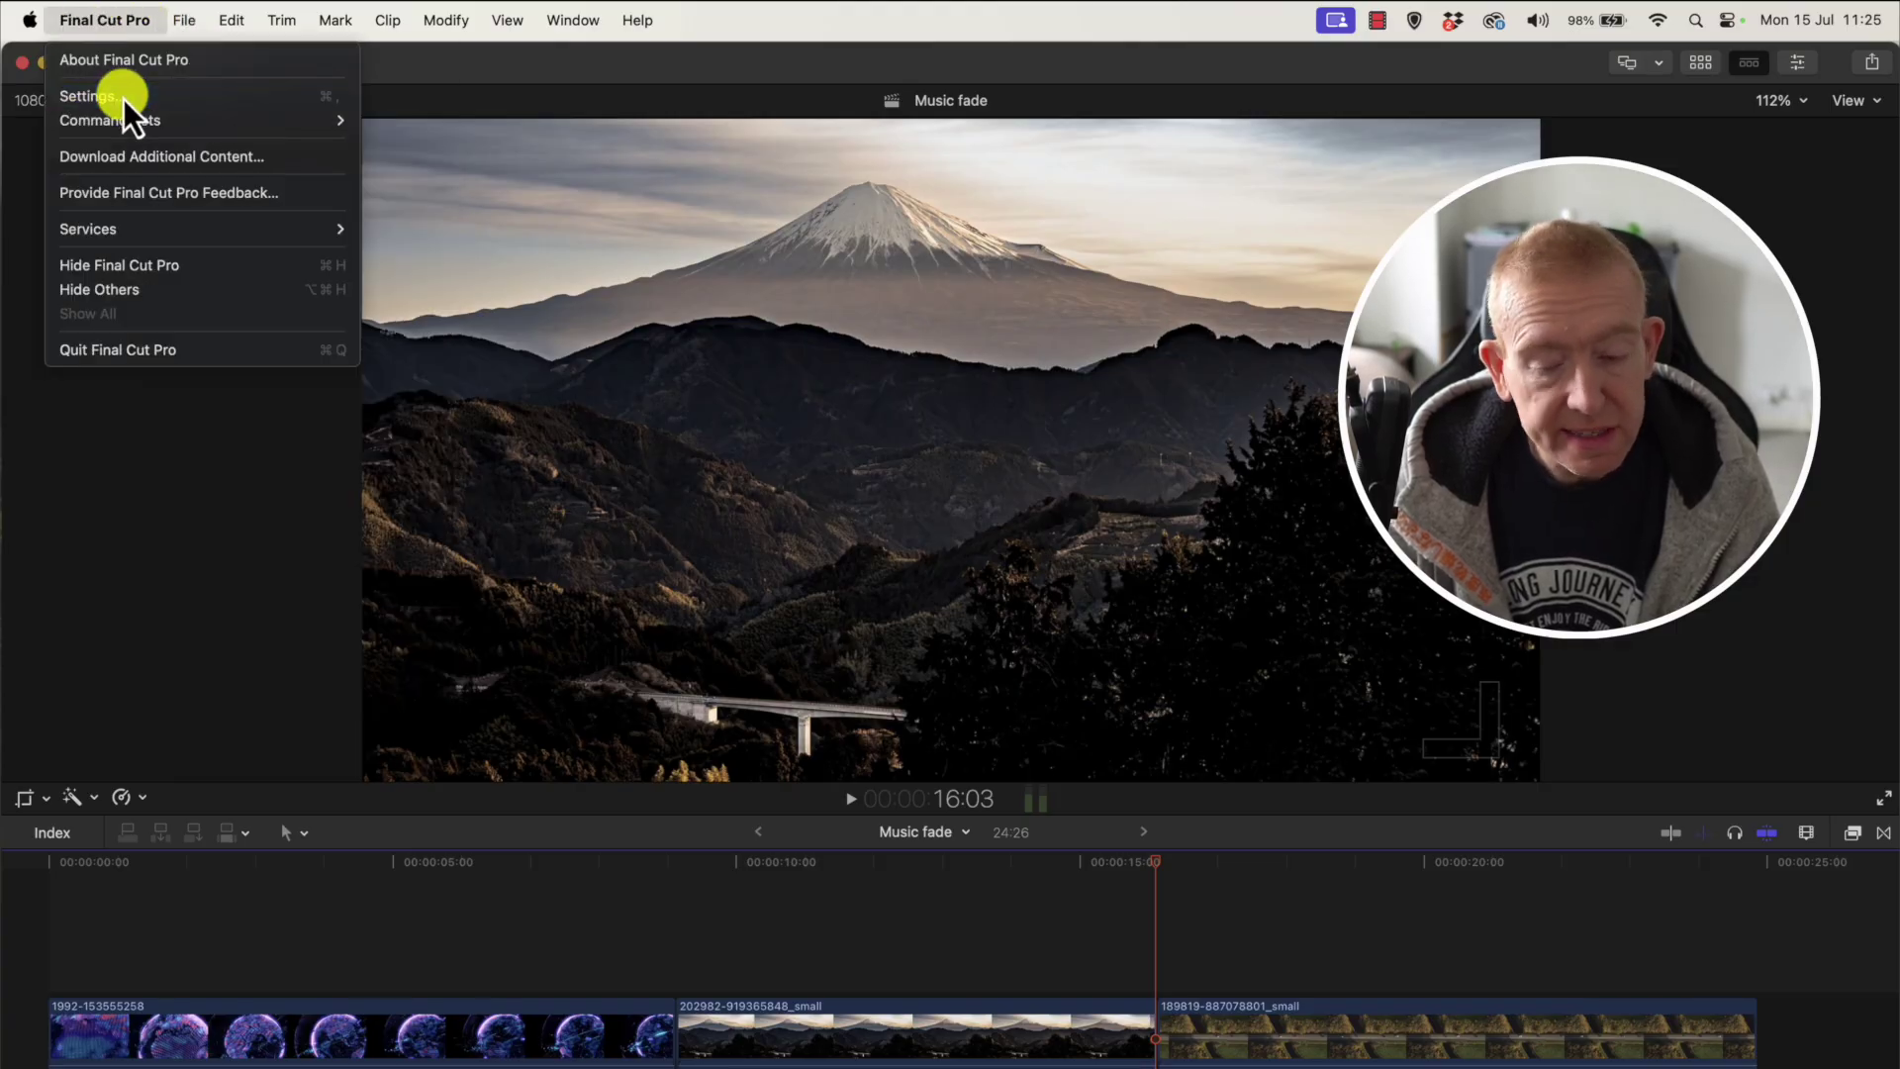
click(123, 95)
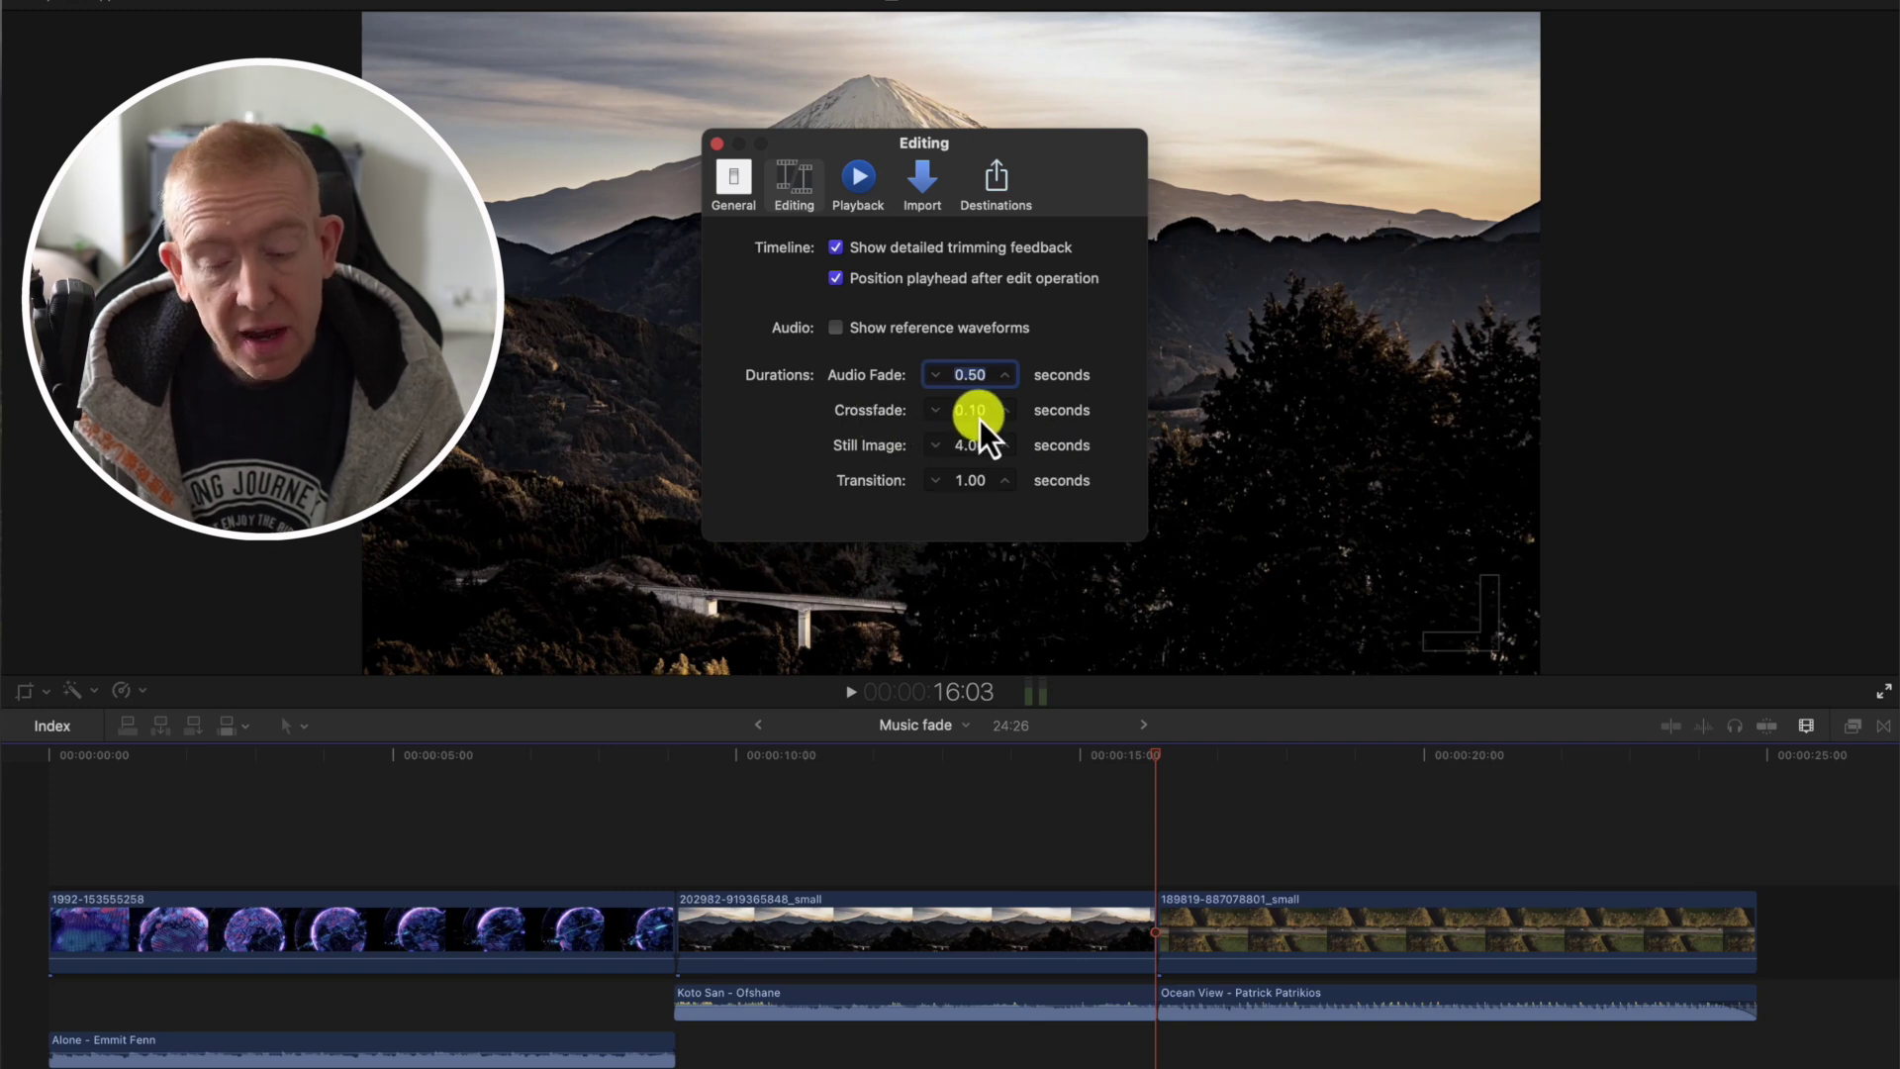
mouse_move(970, 410)
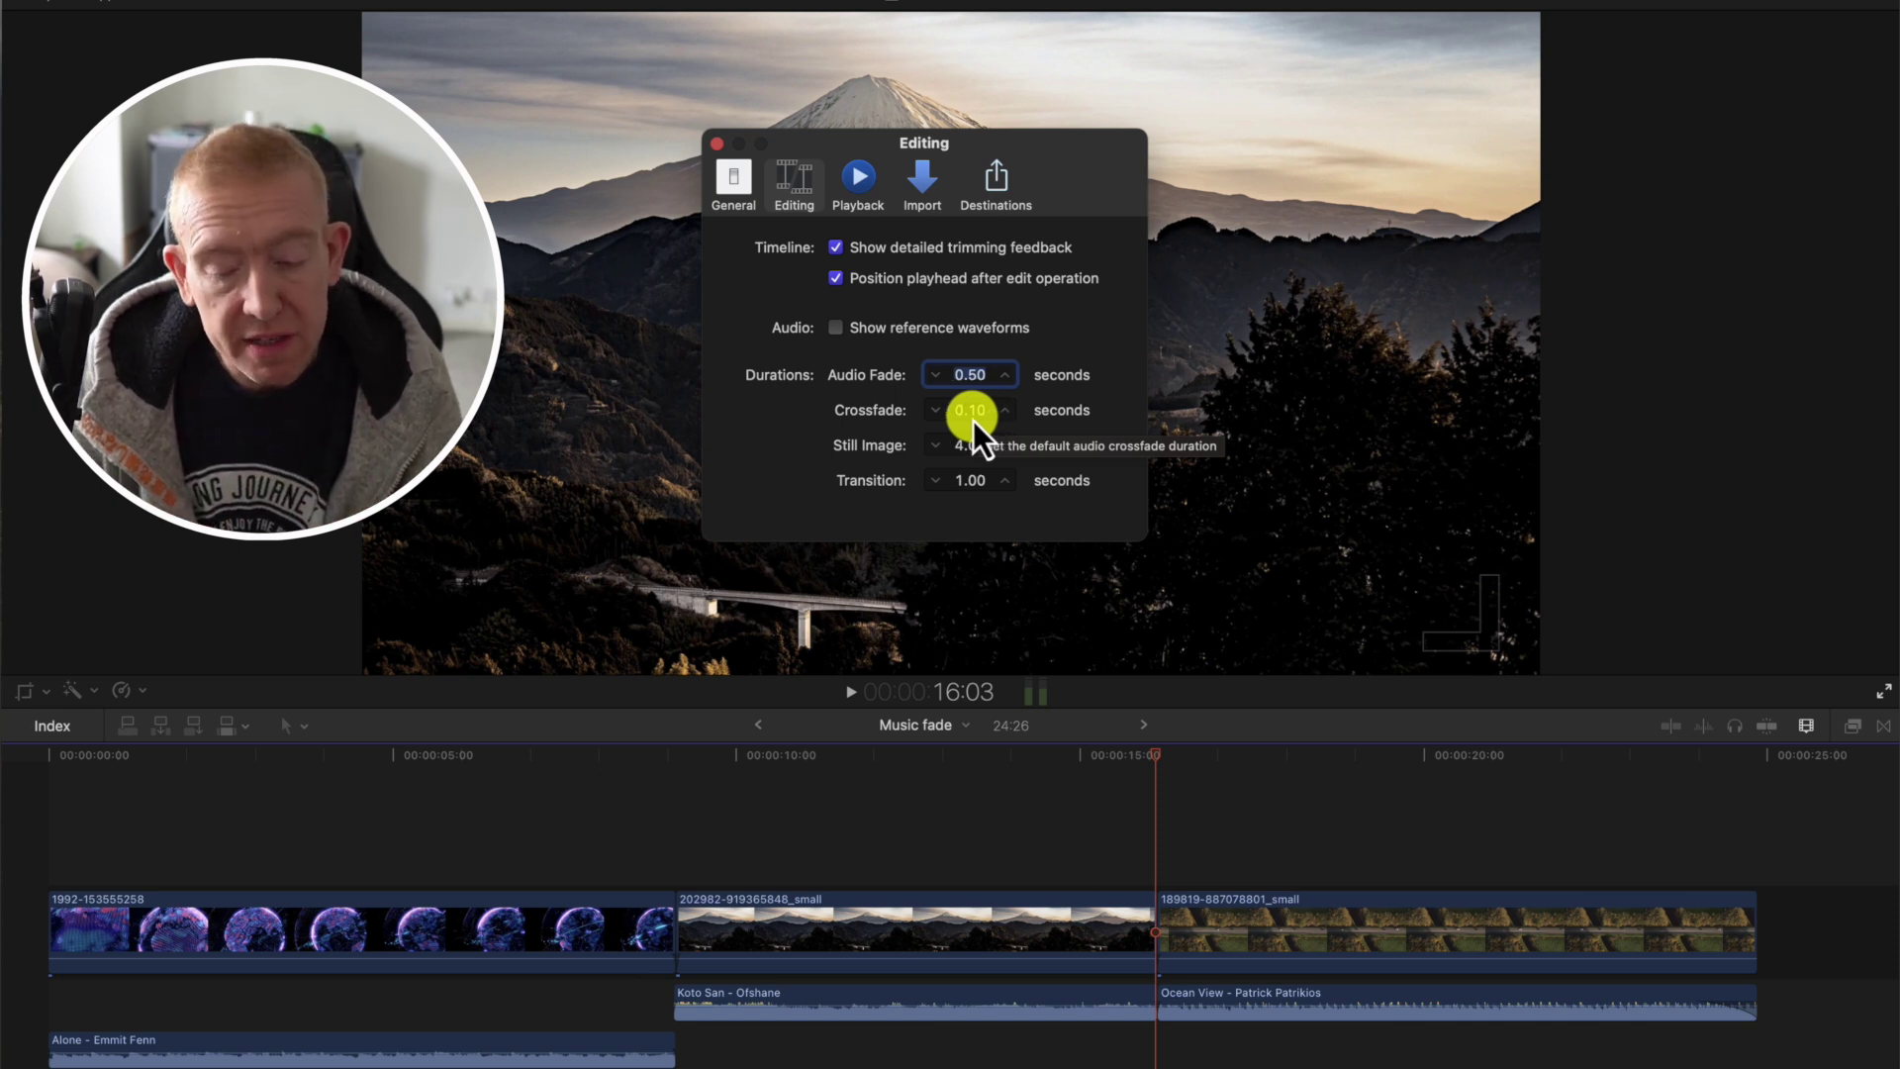
click(970, 412)
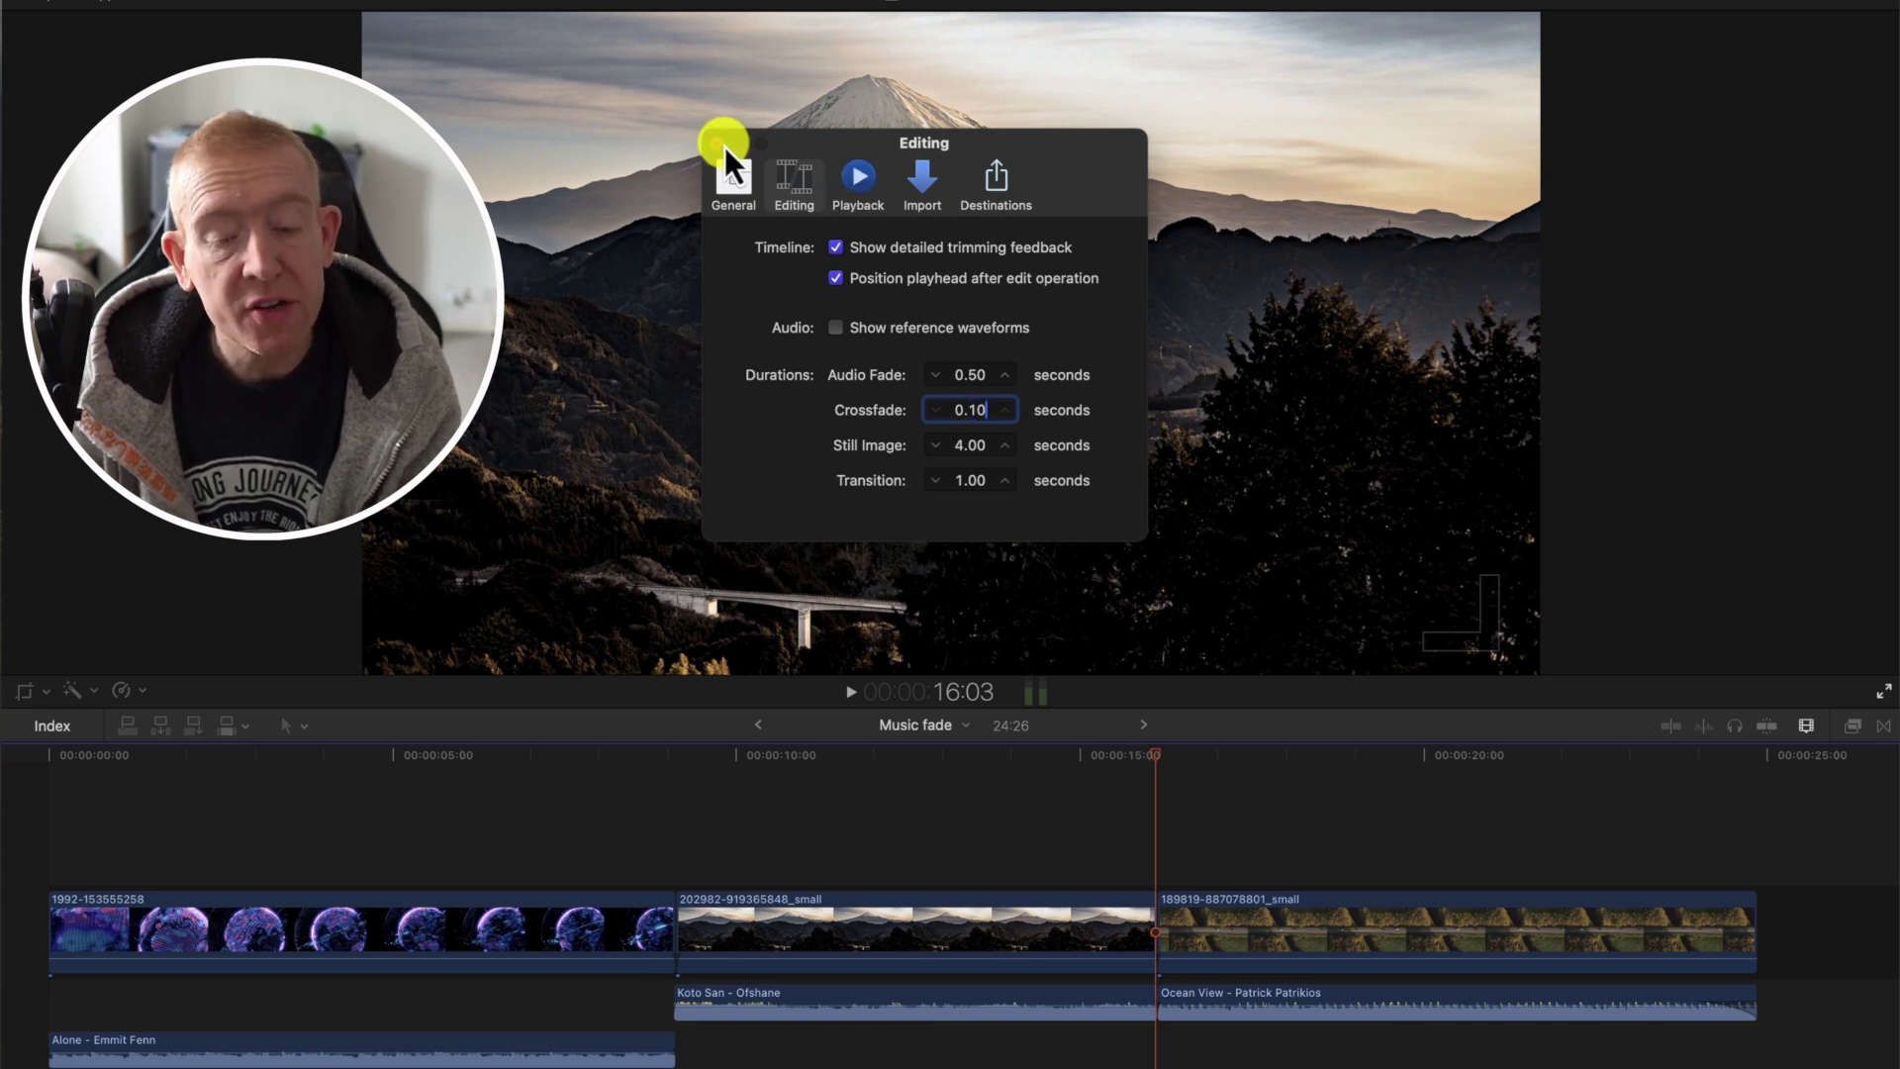
click(718, 148)
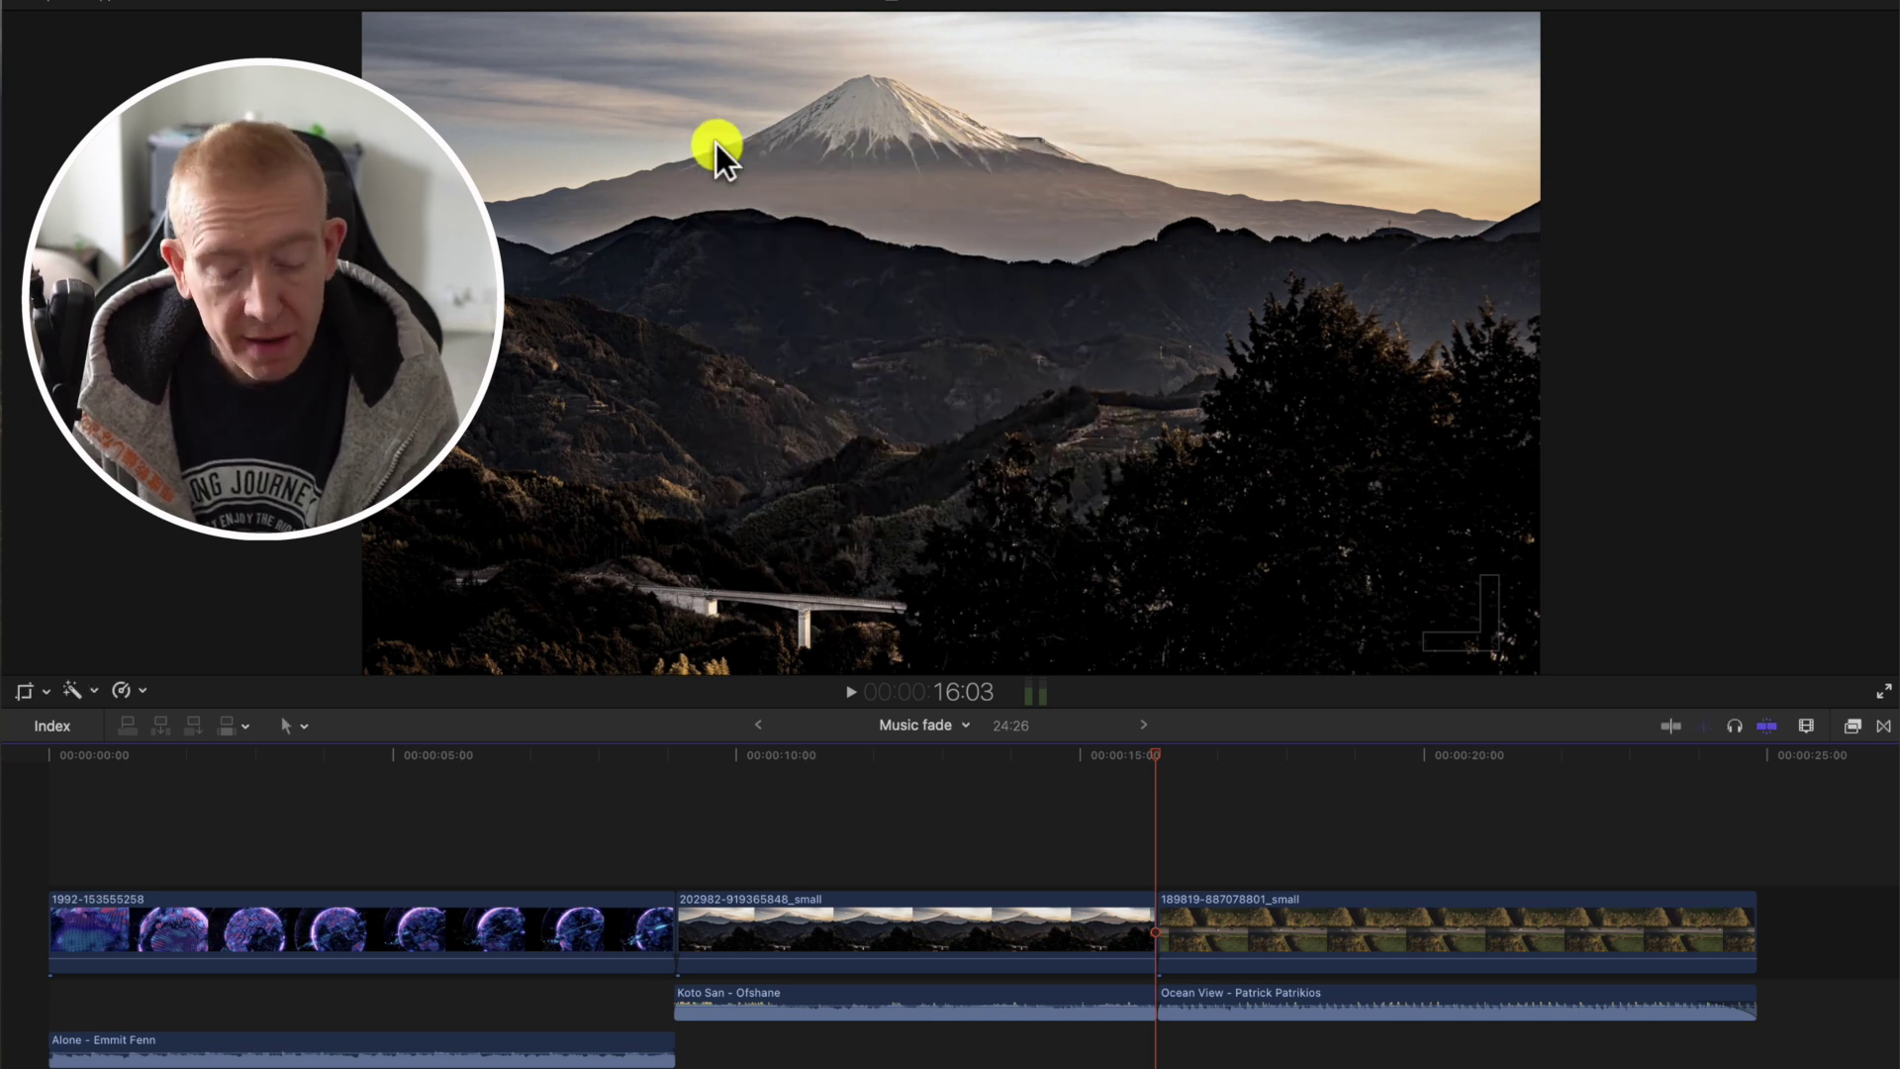
click(257, 840)
key(space)
key(space)
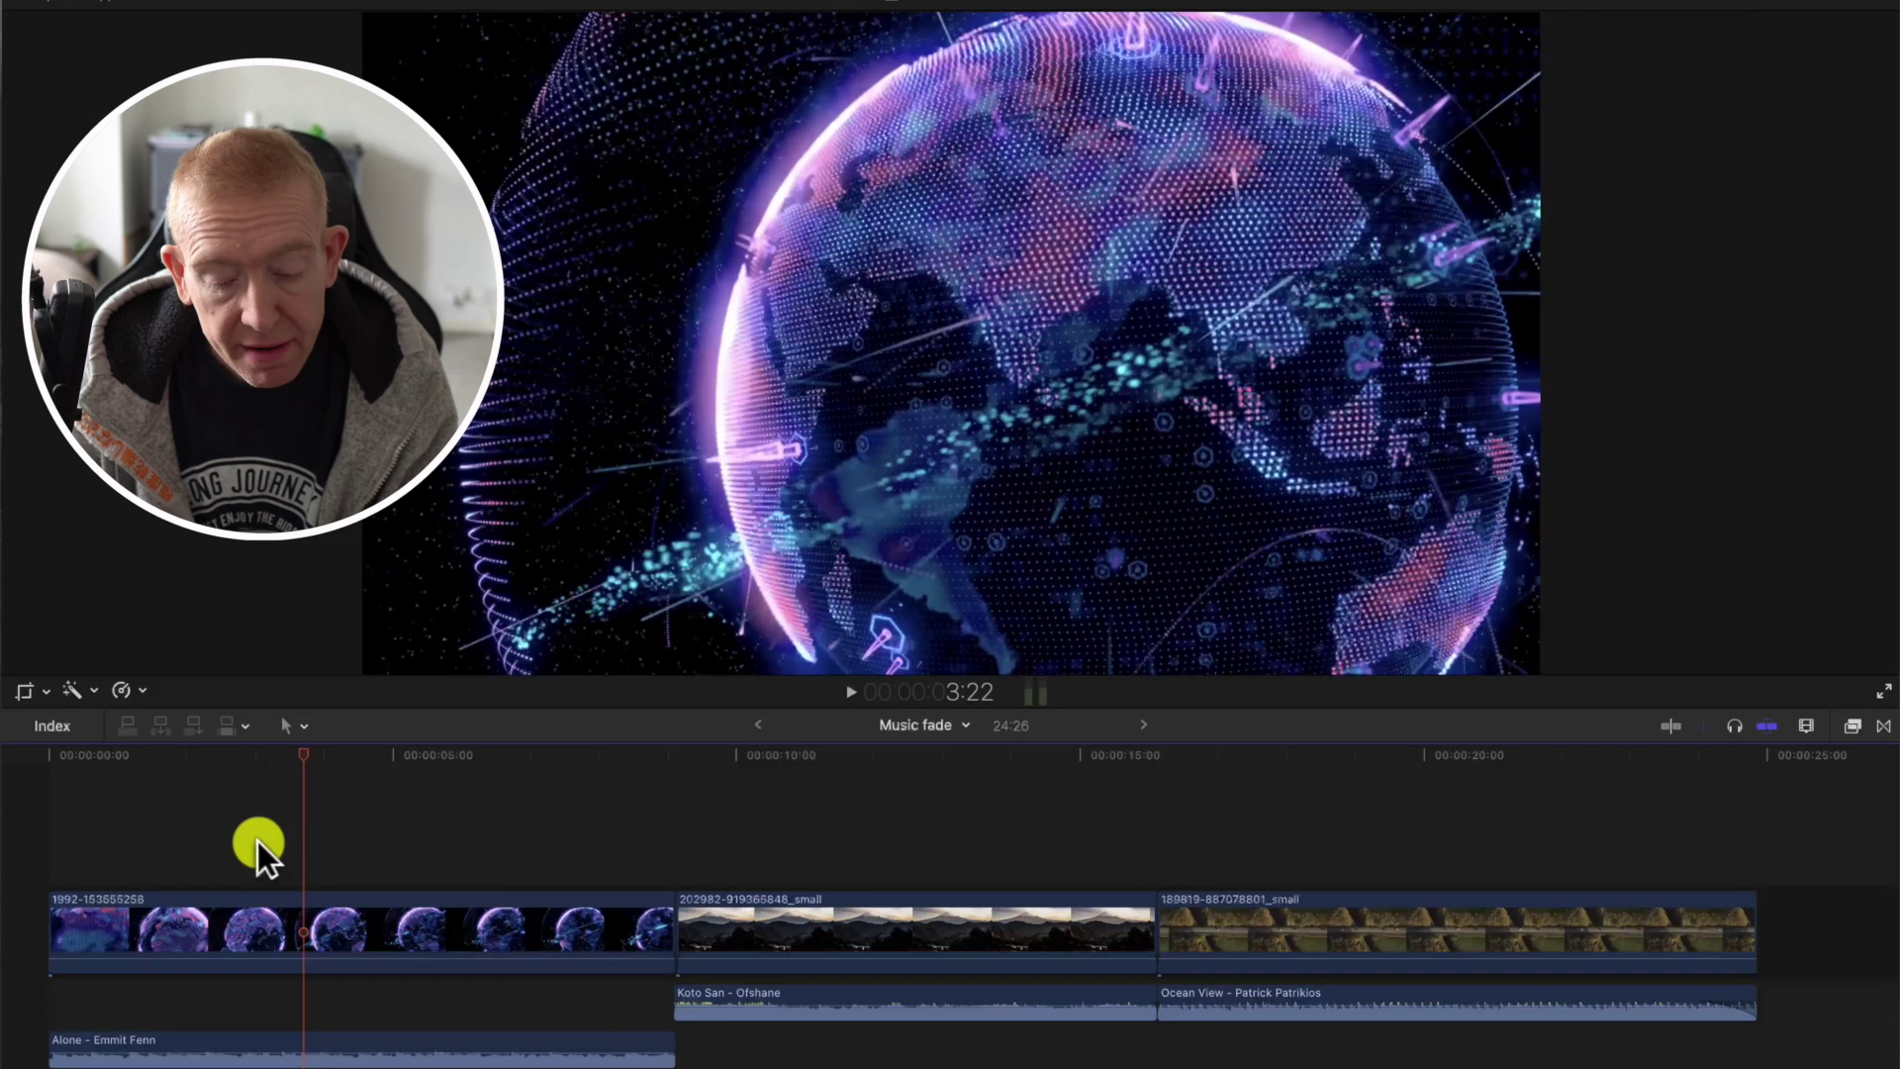
click(1182, 801)
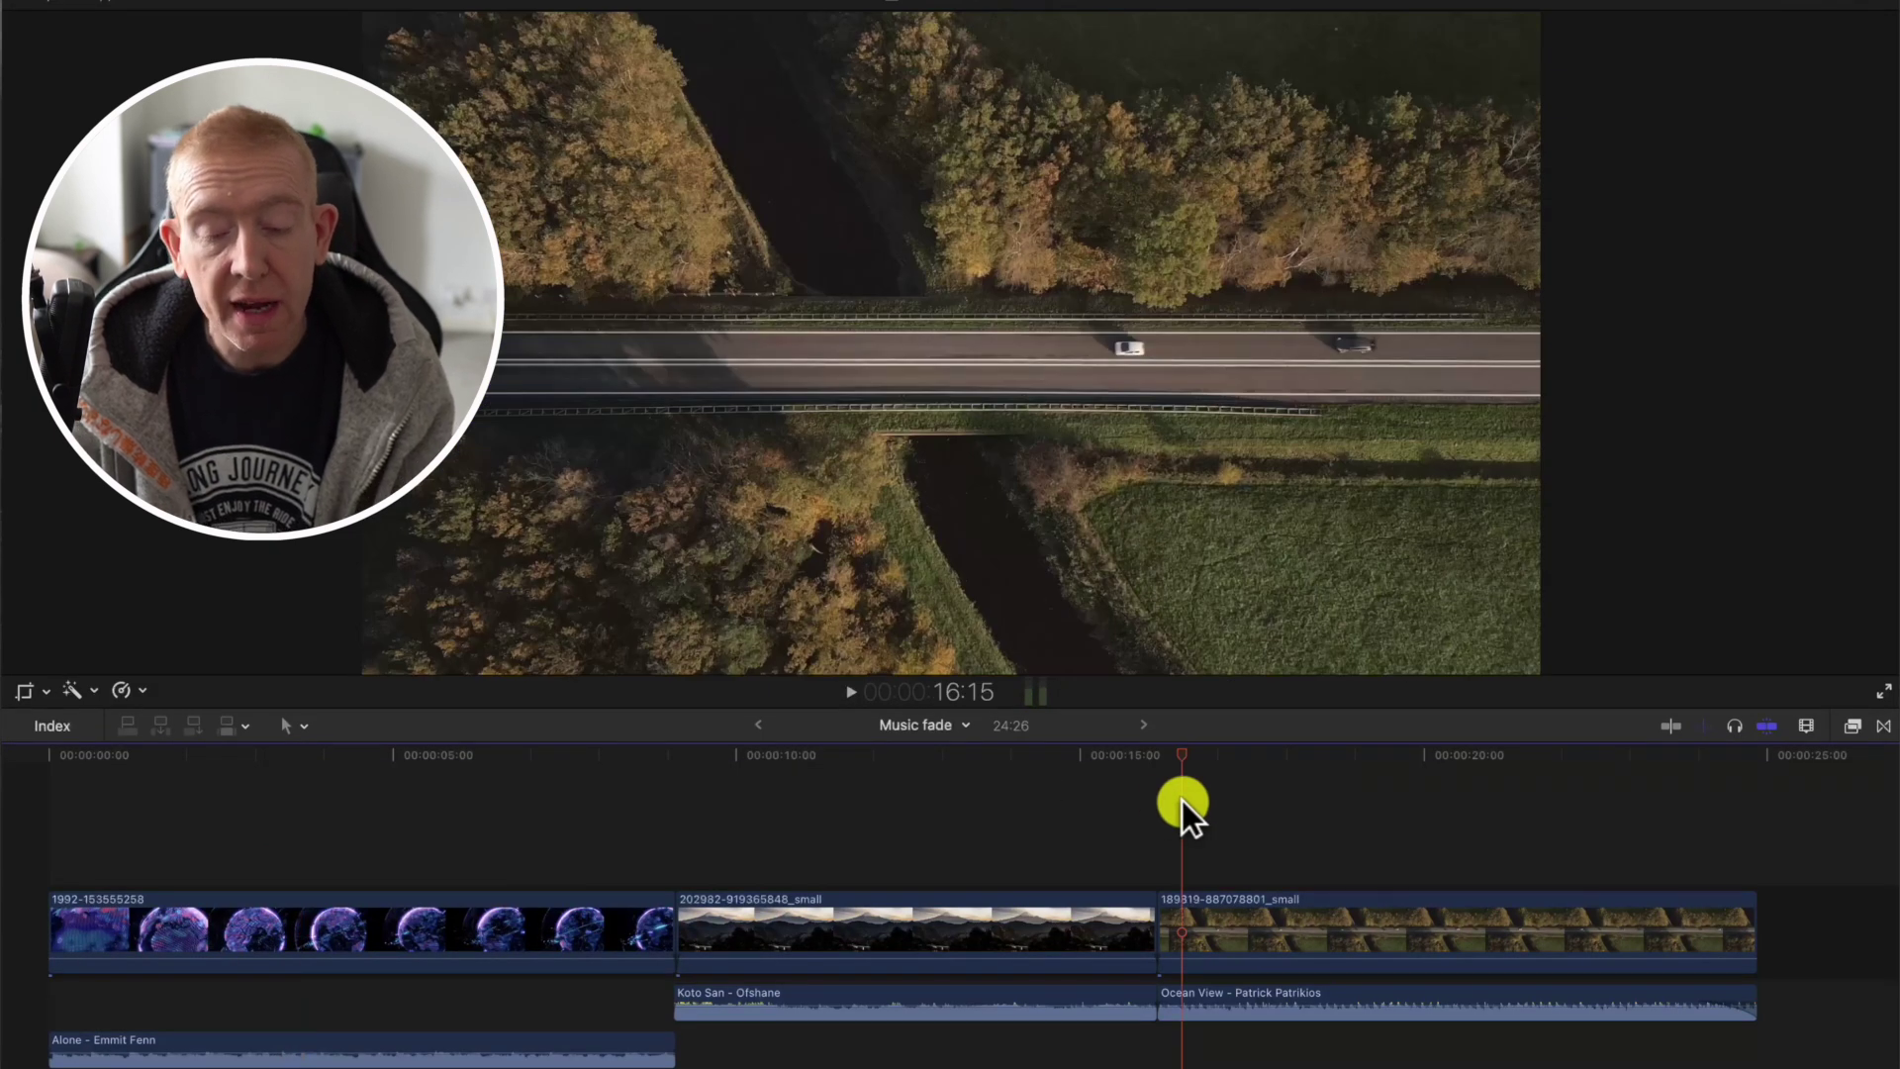
click(1696, 810)
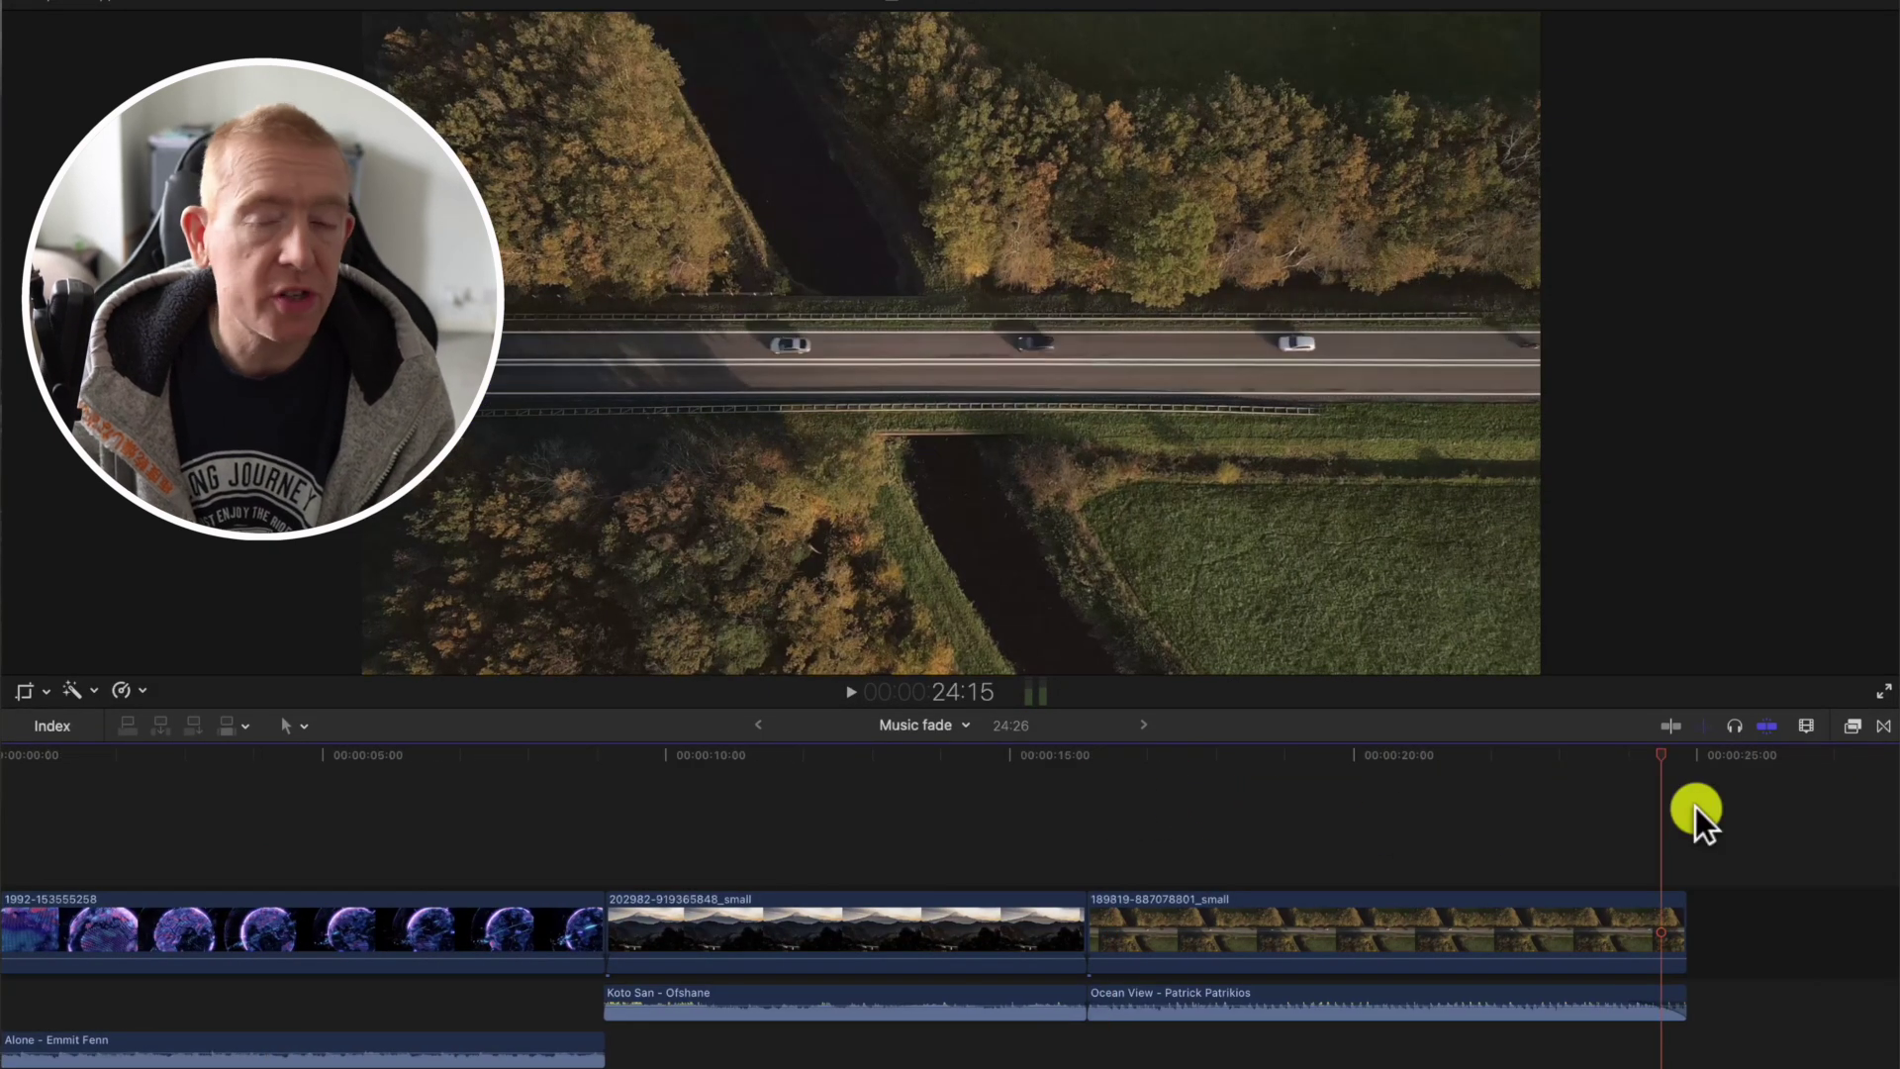